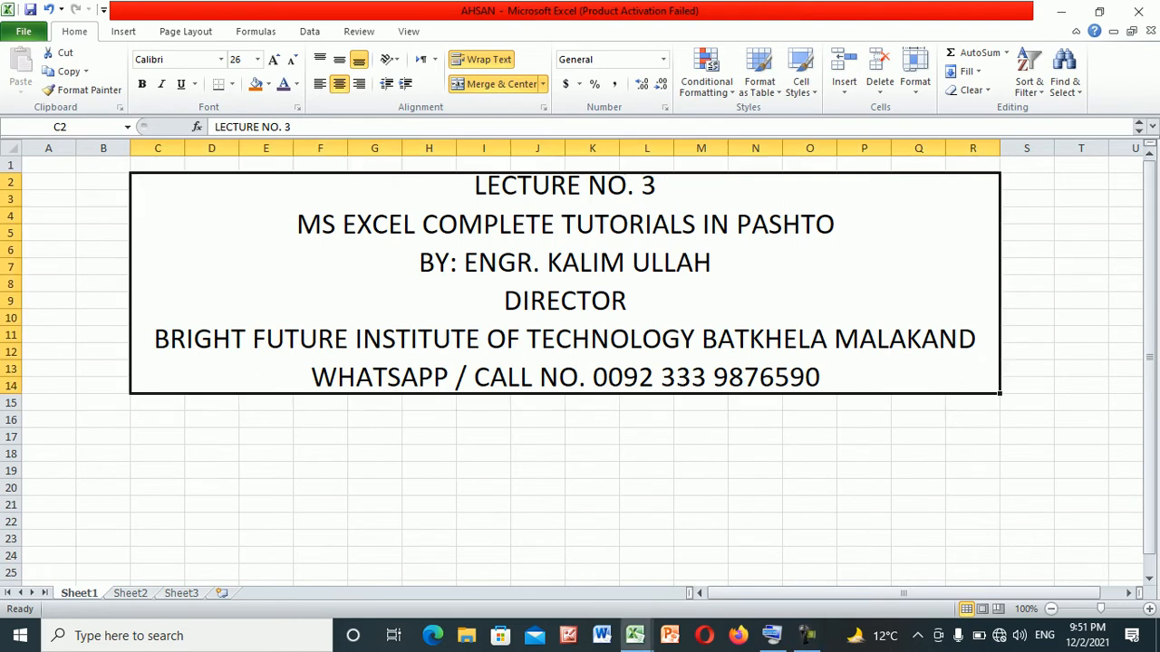
- Create a new blank workbook and merge and center the range G4:P9
key("ctrl+n")
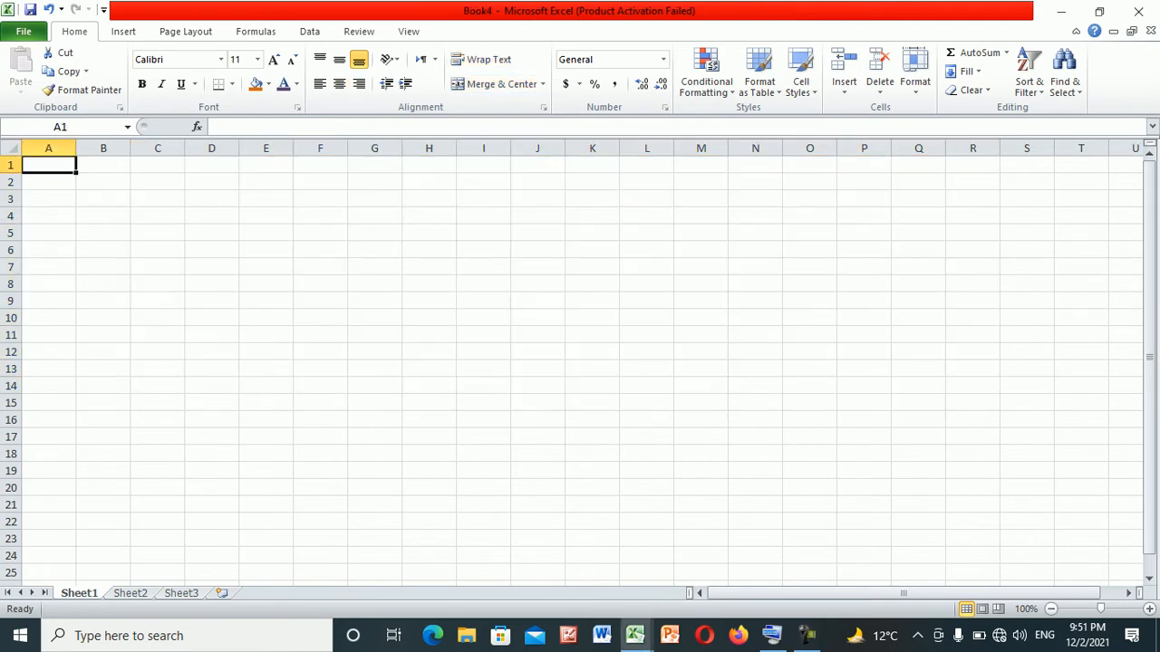
left_click_drag(375, 215, 863, 301)
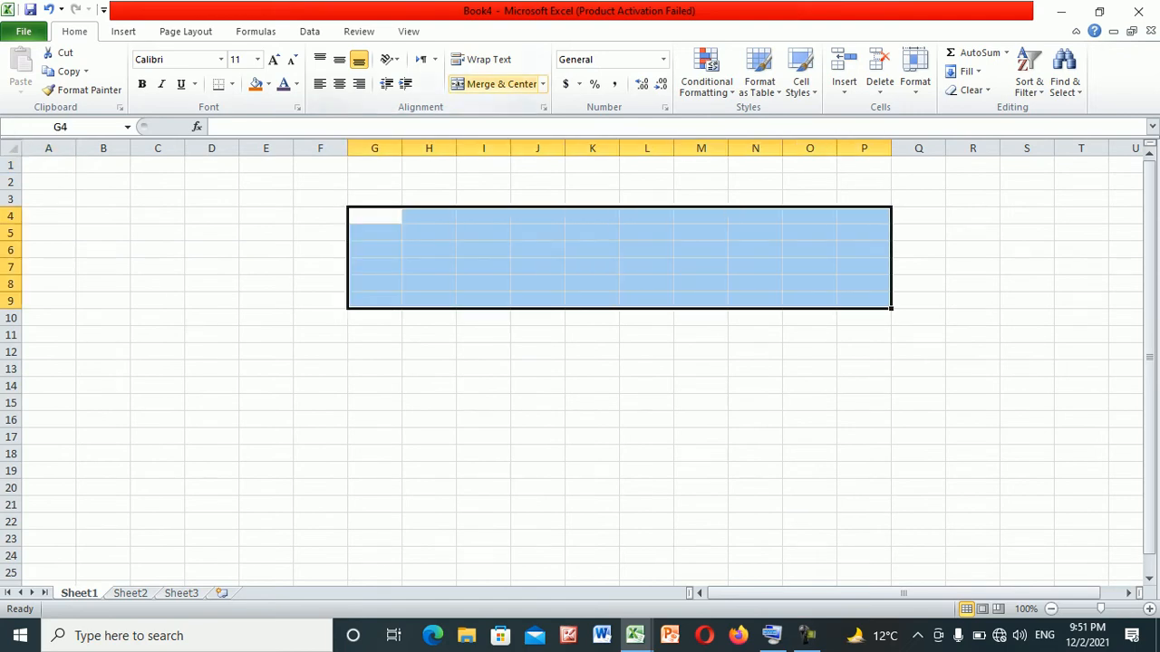
left_click(501, 83)
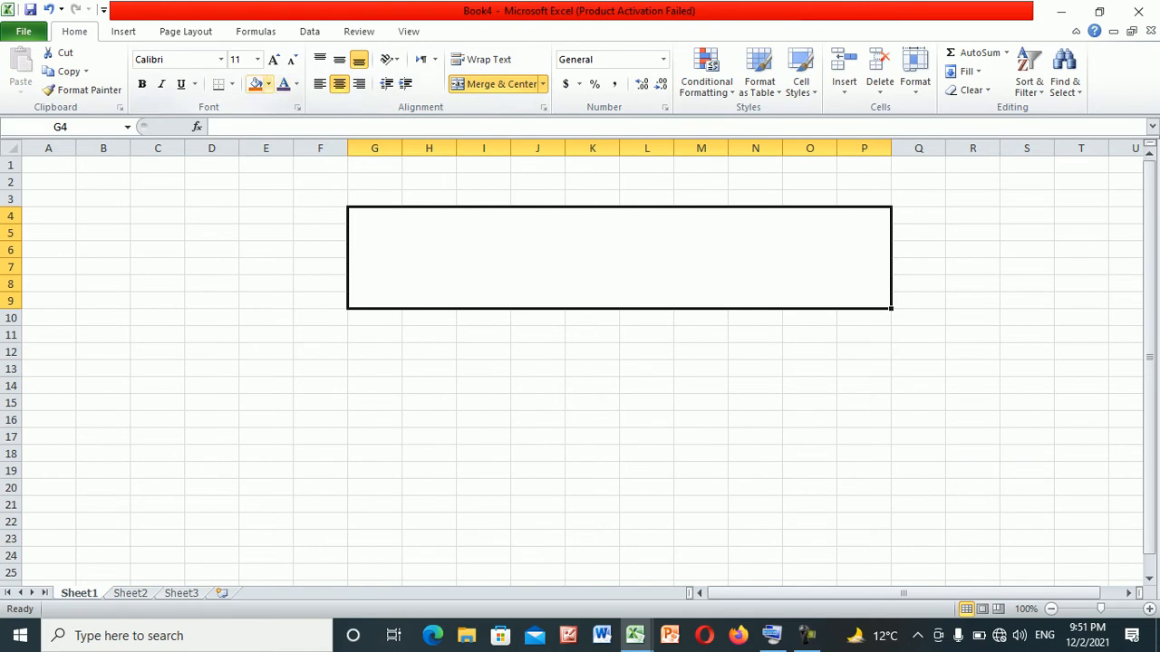
- Try a purple fill on the merged block G4:P9 and switch the fill to white
left_click(268, 84)
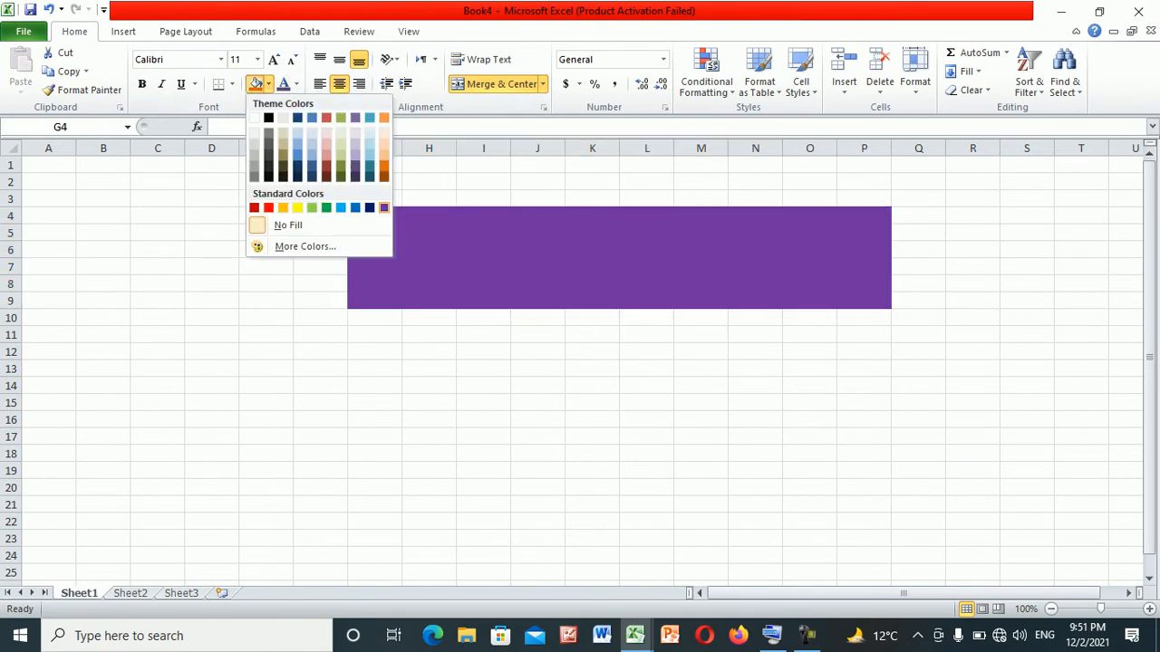
left_click(383, 207)
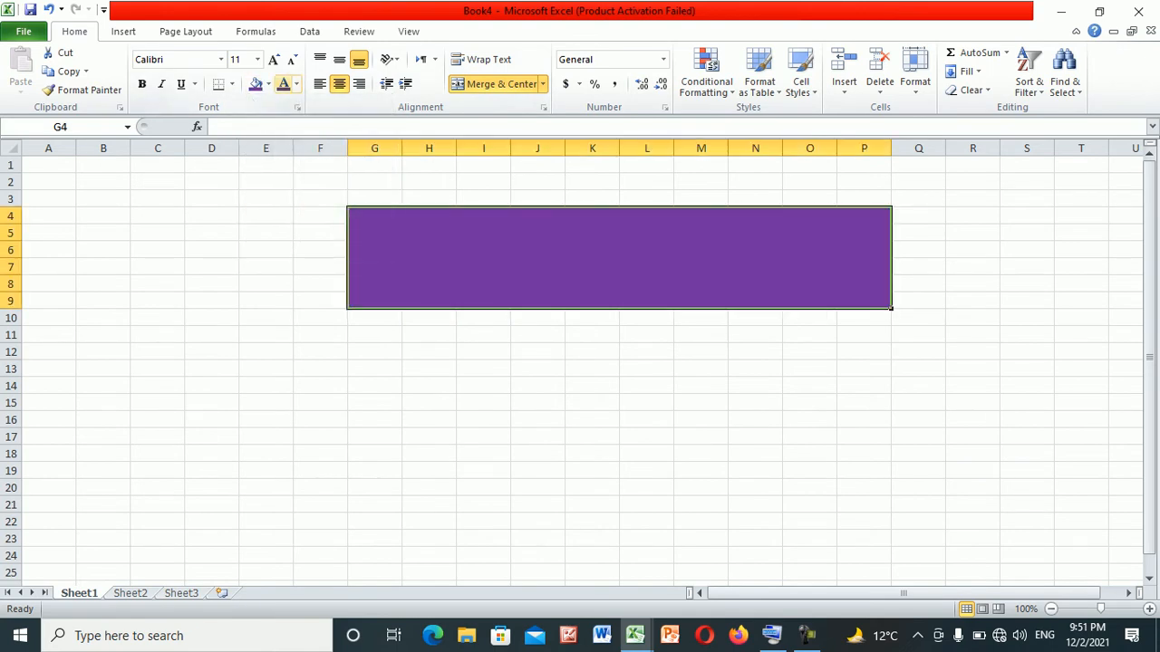
left_click(268, 84)
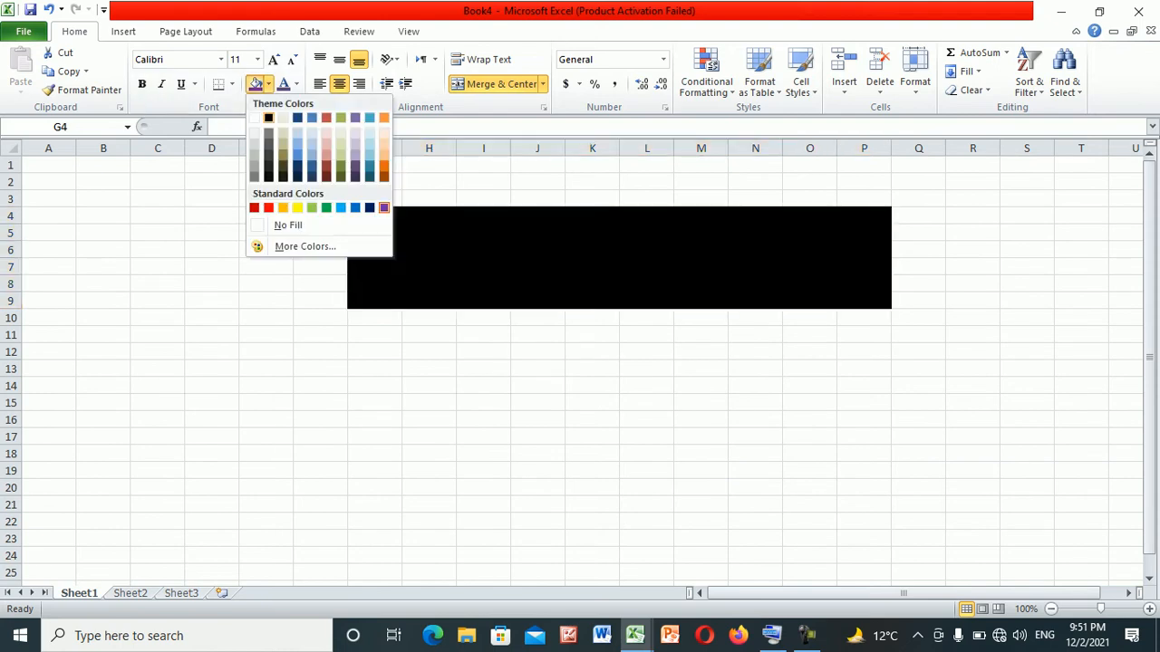
left_click(254, 118)
- Set the merged block's font size to 26 and enter the heading COUNT in it
left_click(257, 59)
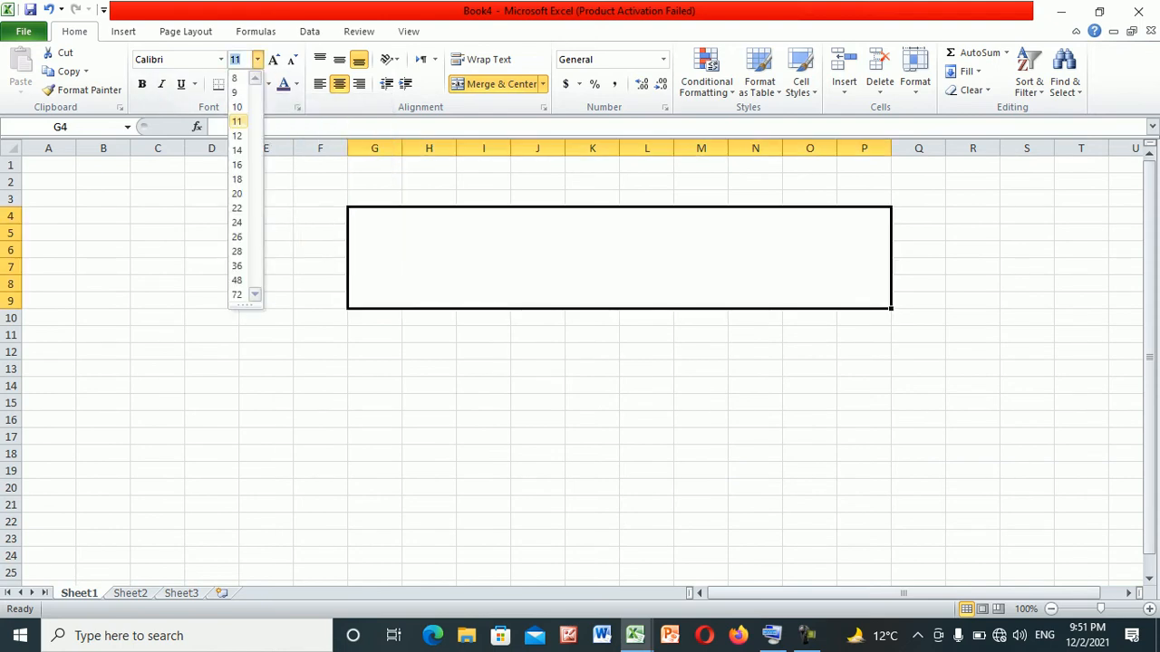
left_click(236, 237)
double_click(620, 259)
type("COUNT")
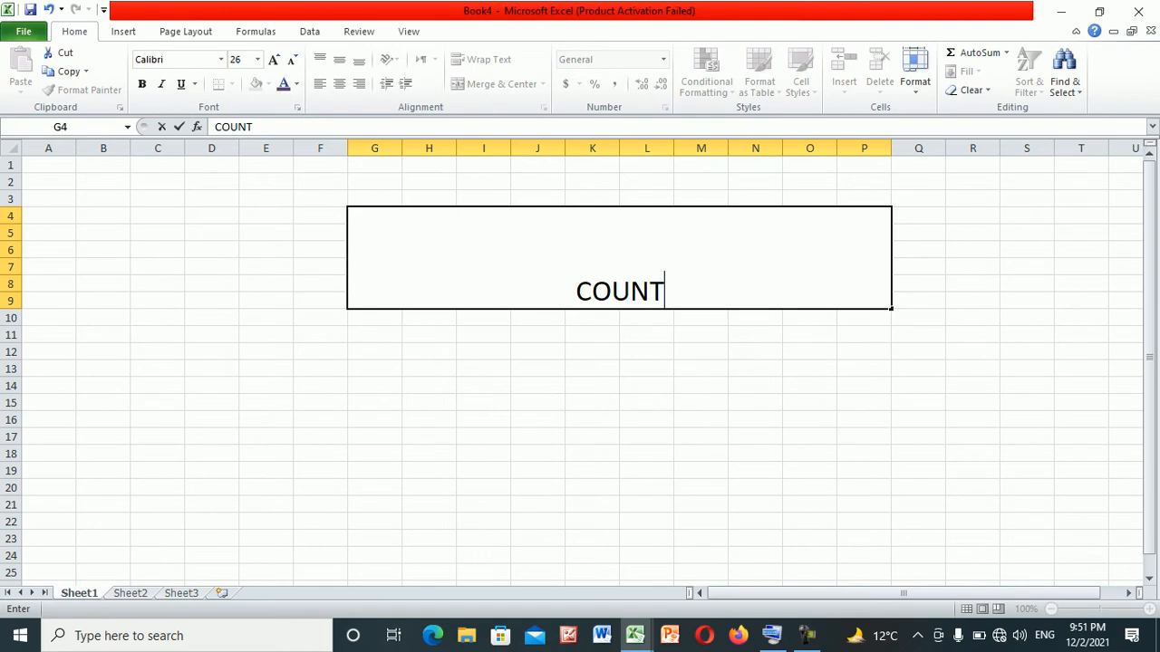
left_click(538, 369)
- Give the COUNT heading white text and a dark teal fill, the darkest shade of the aqua theme color
left_click(620, 263)
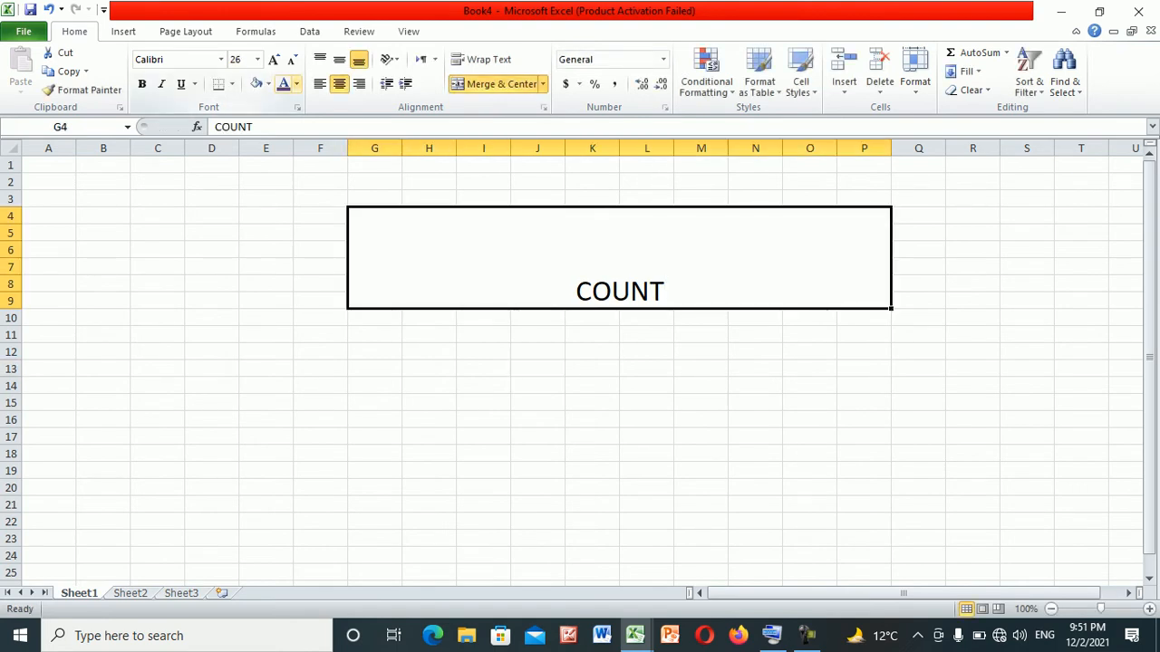
left_click(296, 84)
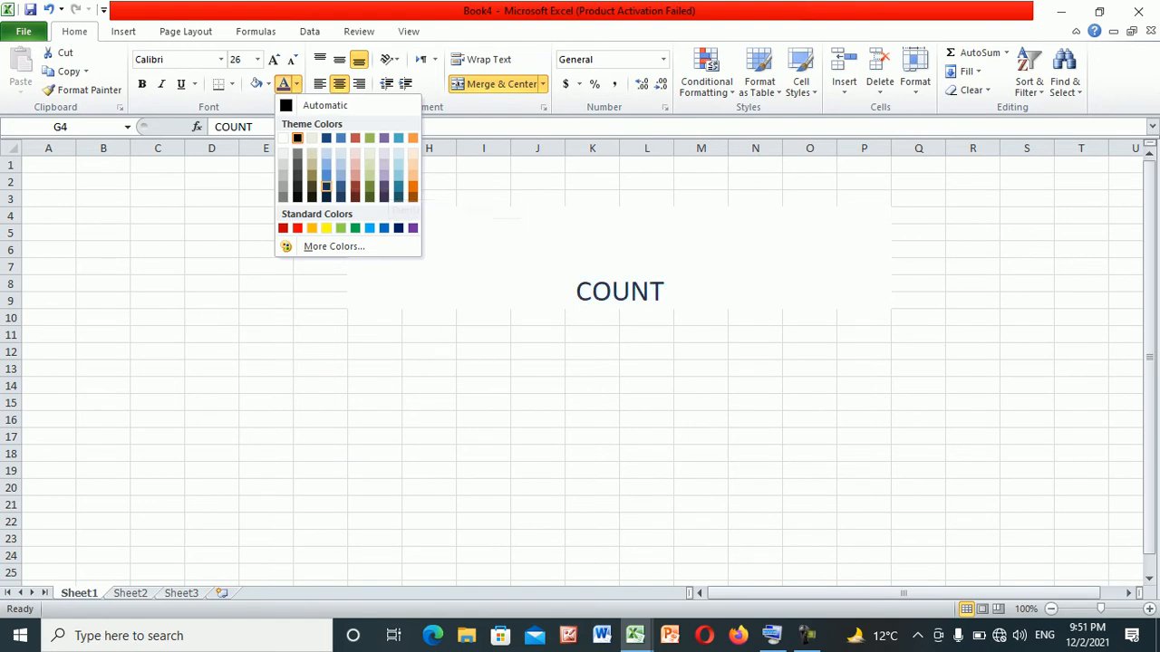
left_click(283, 138)
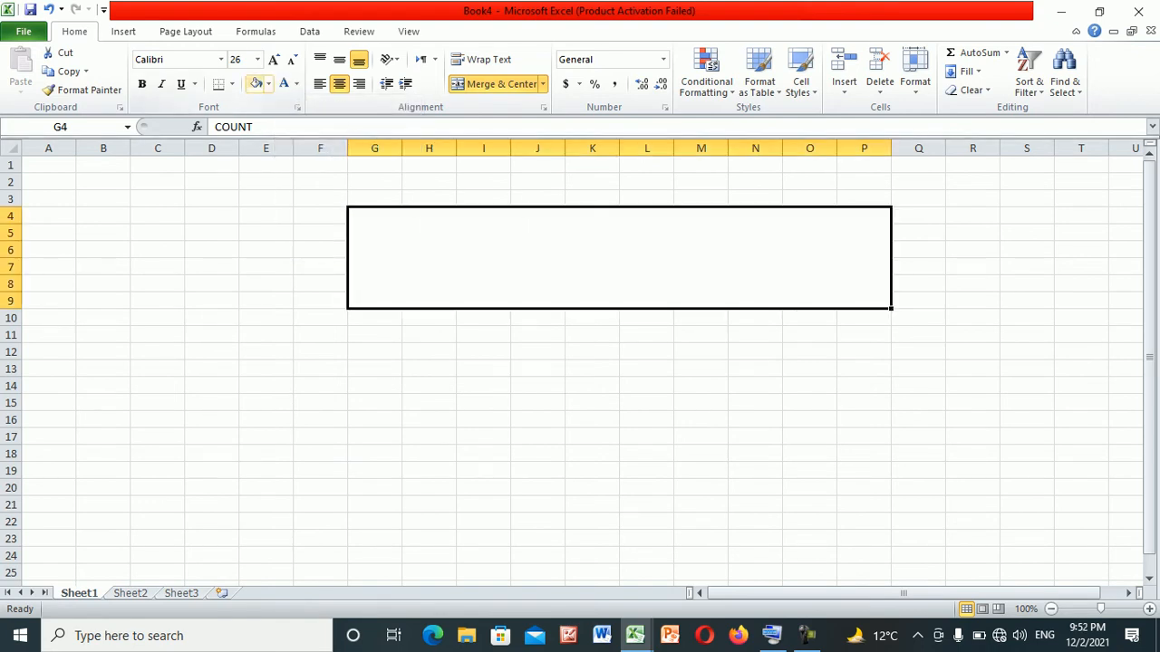
left_click(268, 83)
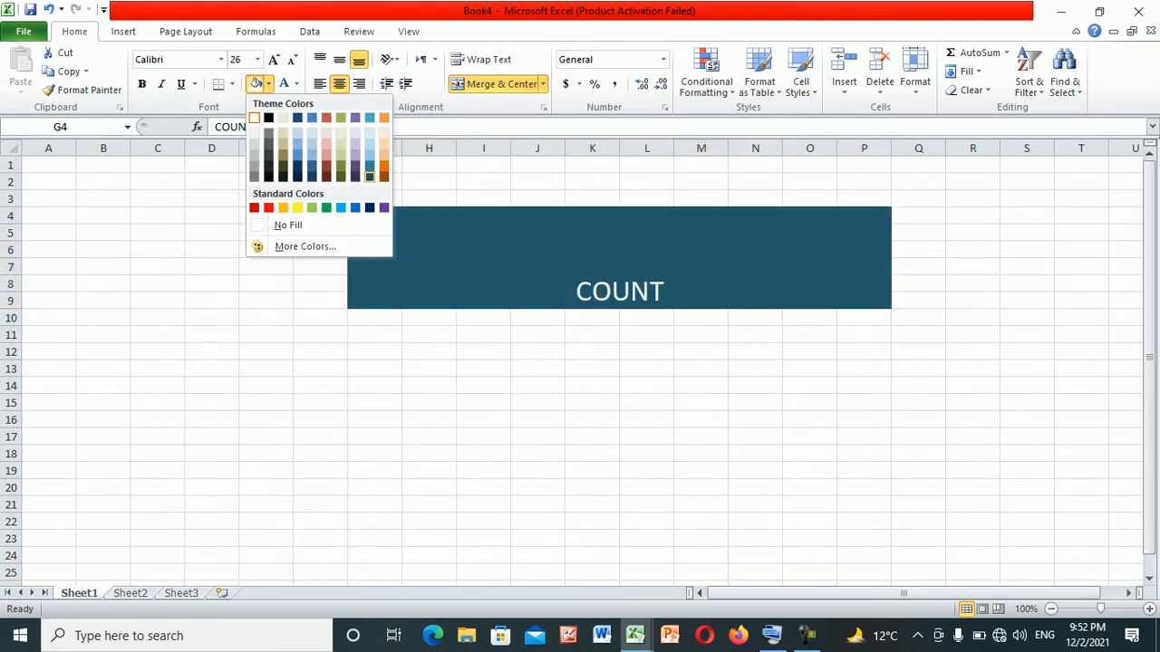
left_click(370, 177)
left_click(430, 335)
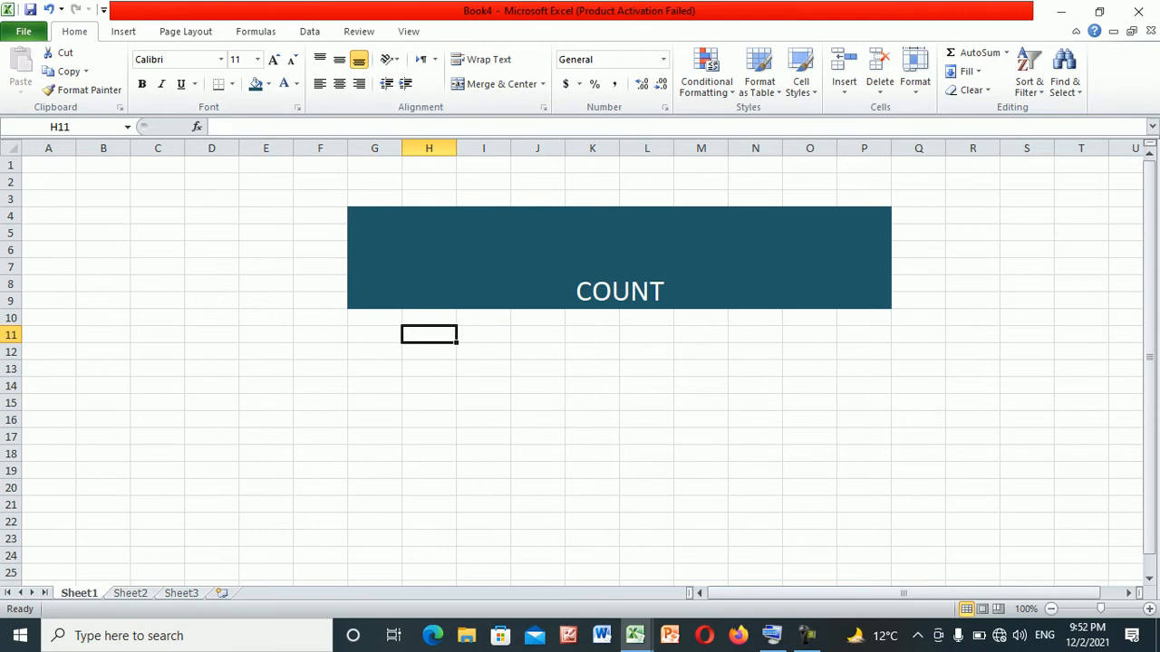
- Switch to the Book3 workbook and copy the employee table in I10:K16 under the SUM heading
left_click(429, 318)
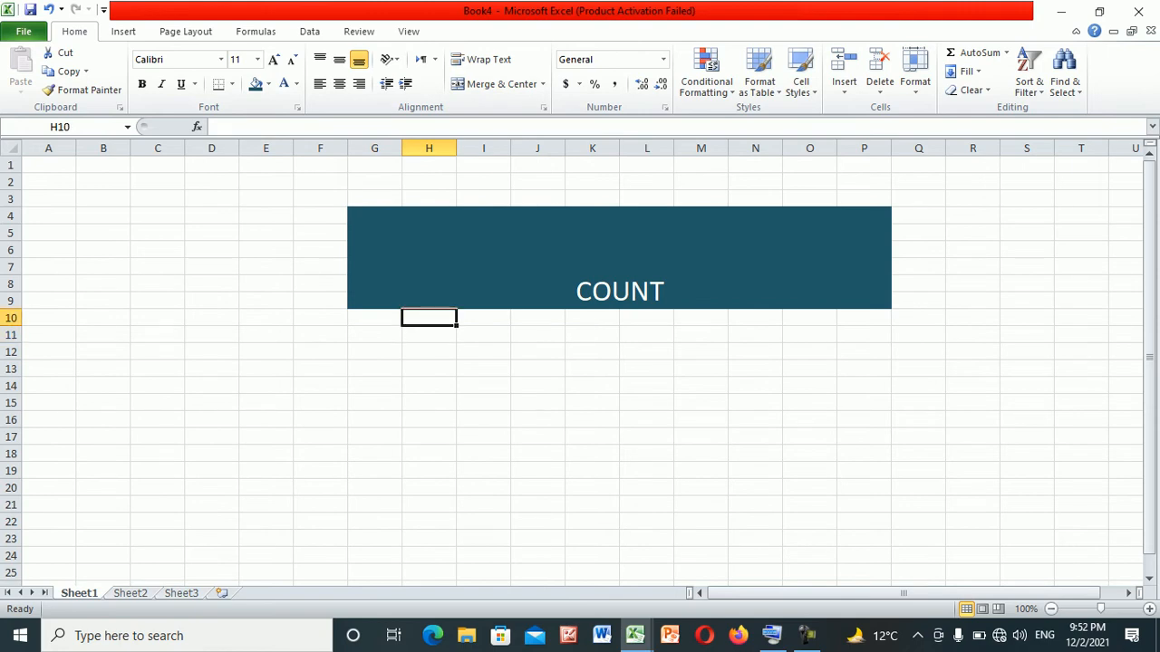
mouse_move(634, 635)
left_click(639, 561)
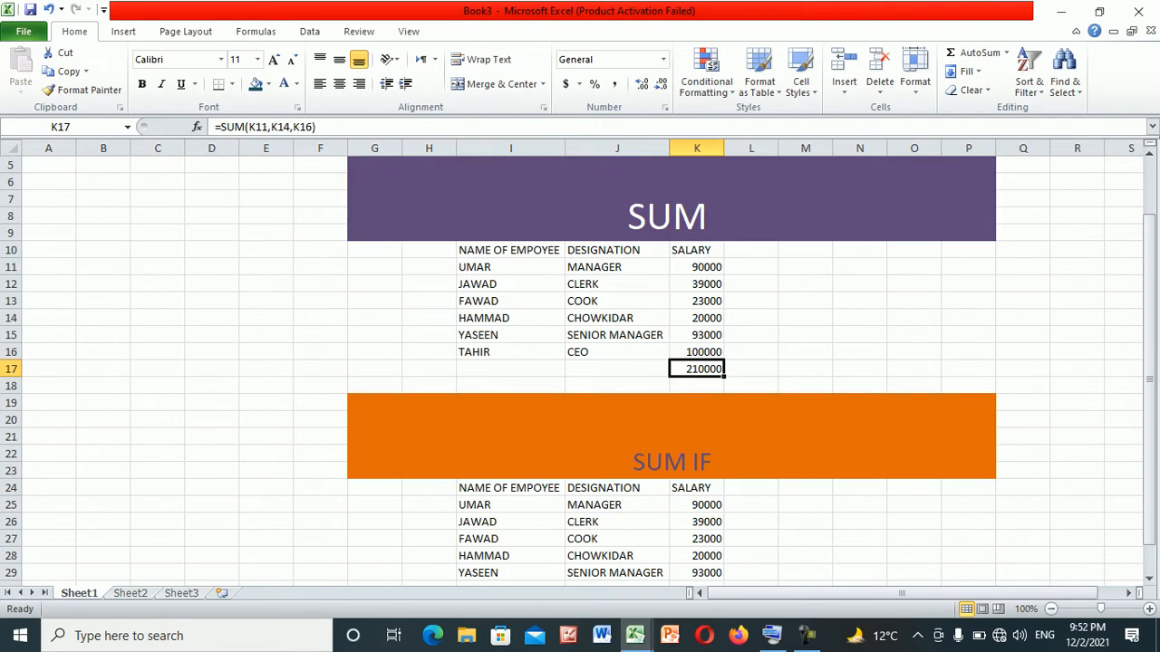
left_click_drag(507, 250, 697, 352)
key("ctrl+c")
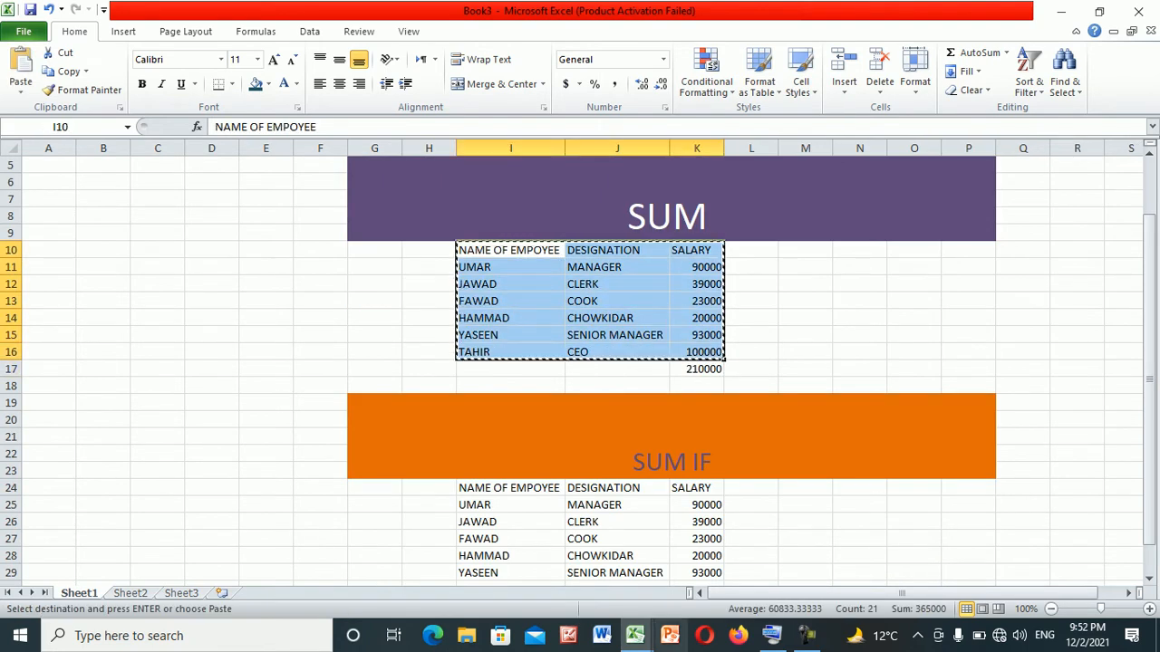
- Return to the Book4 workbook and paste the employee table at I10, below the COUNT heading
mouse_move(635, 635)
left_click(818, 569)
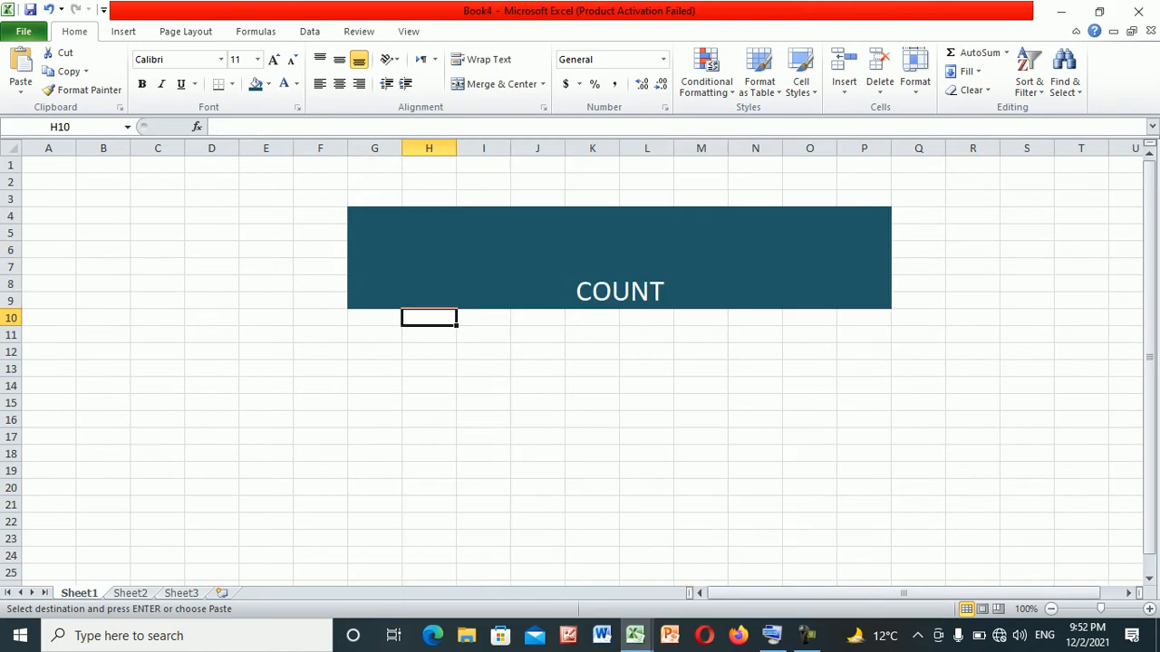
left_click(429, 335)
left_click(483, 318)
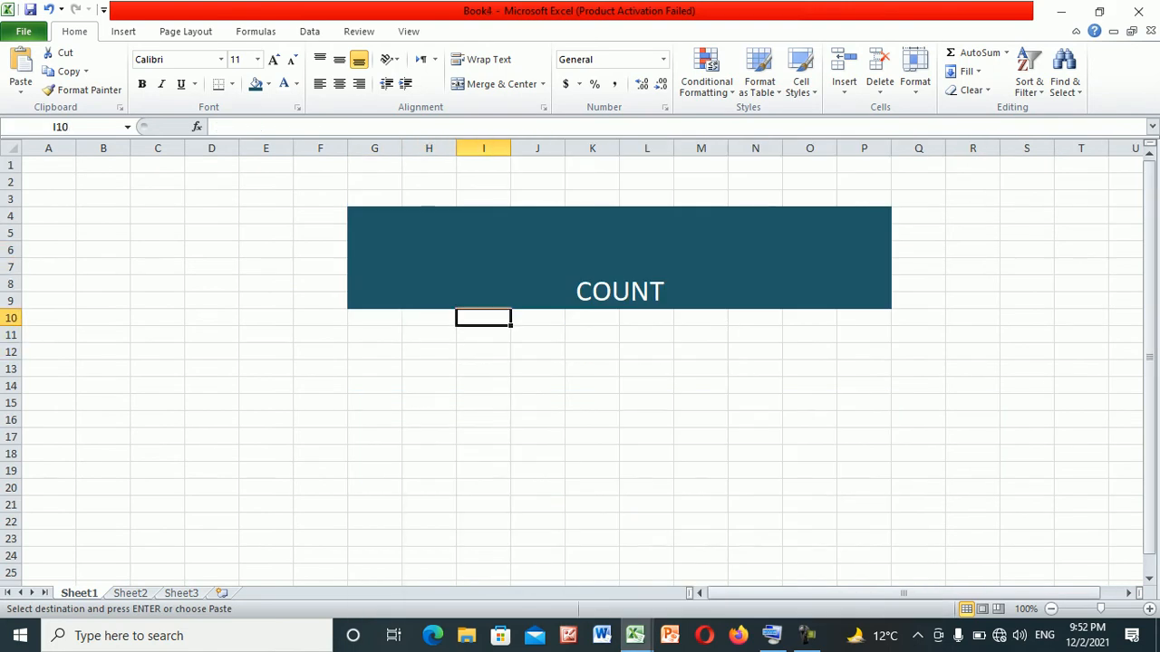
key("ctrl+v")
- Auto-fit the widths of columns I and J to the employee names and designations
left_click(591, 436)
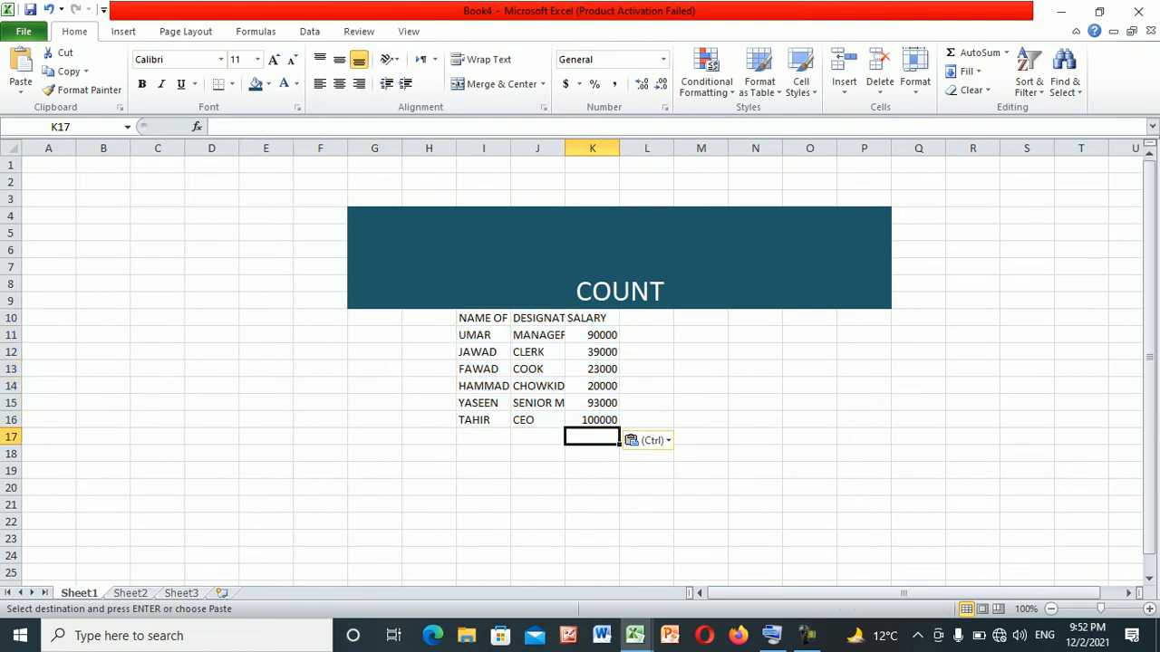
double_click(510, 148)
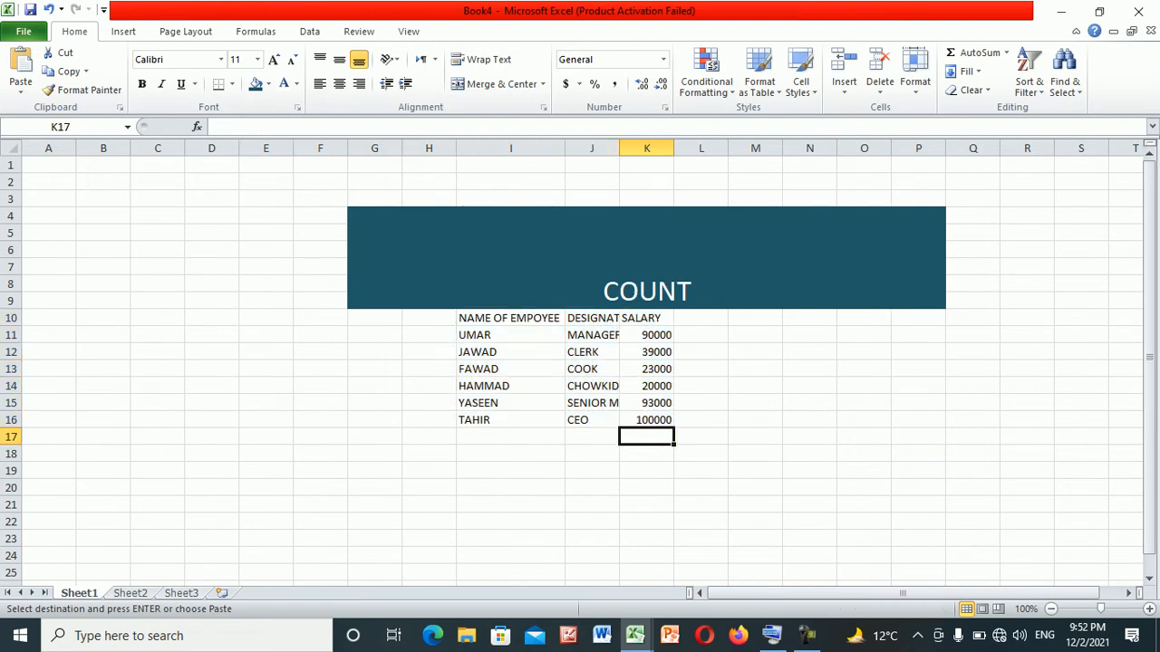
double_click(619, 148)
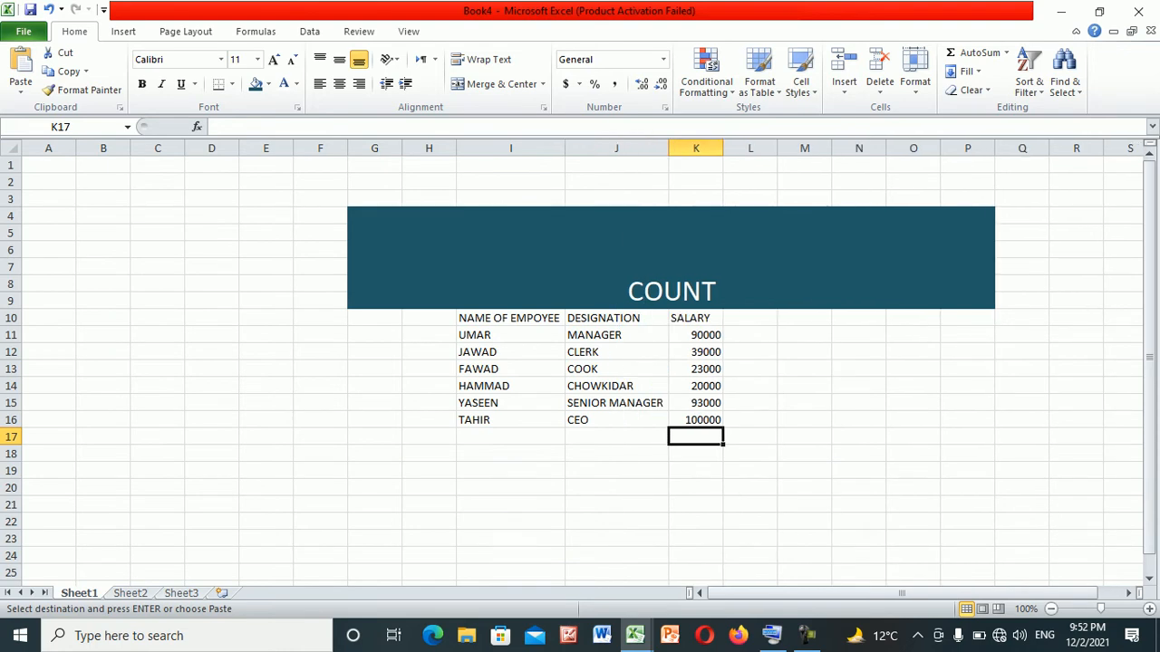
- Enter the formula =COUNT(K11:K16) in K17 to count the salary entries
type("=")
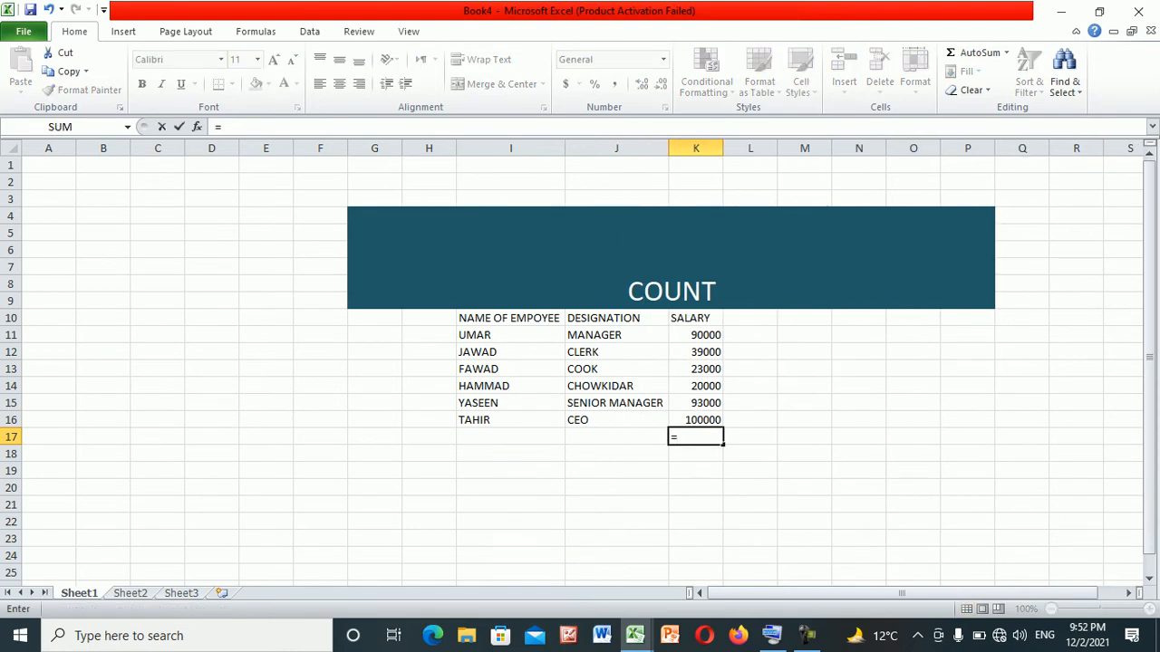
type("COUNT")
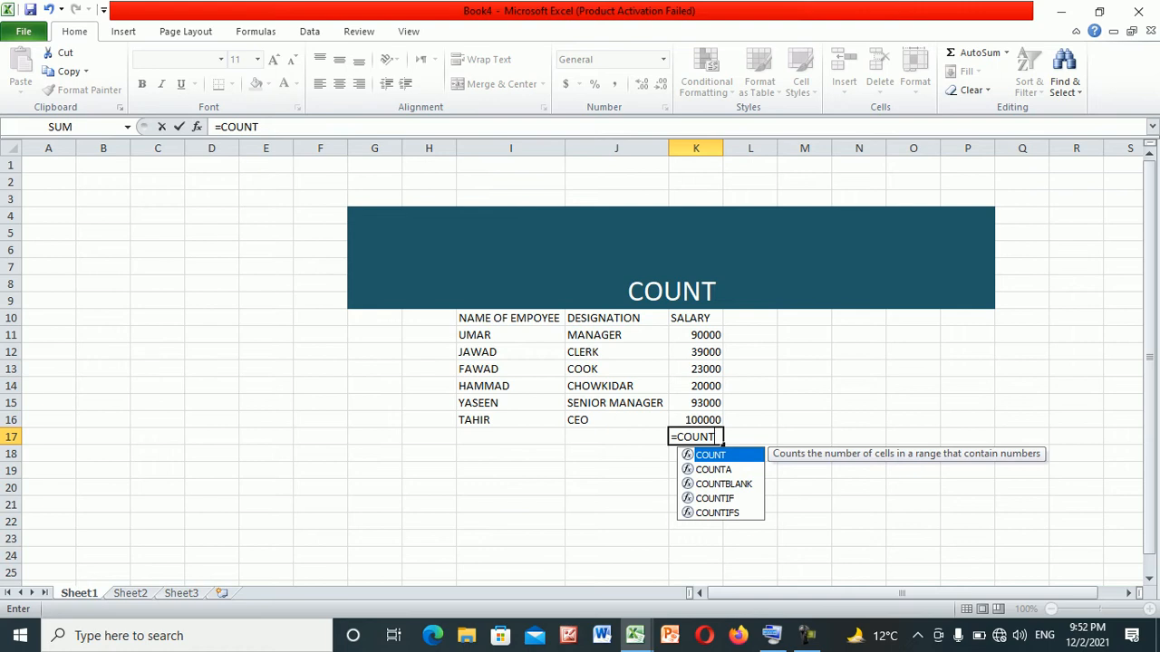
type("(")
left_click_drag(698, 335, 718, 427)
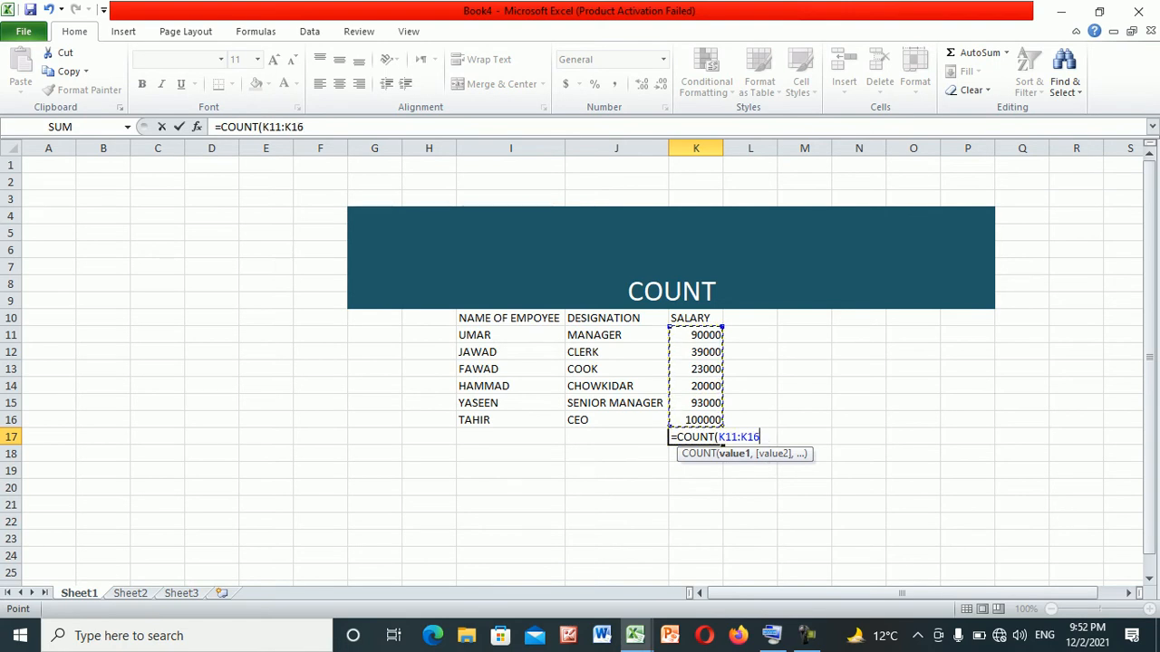
type(")")
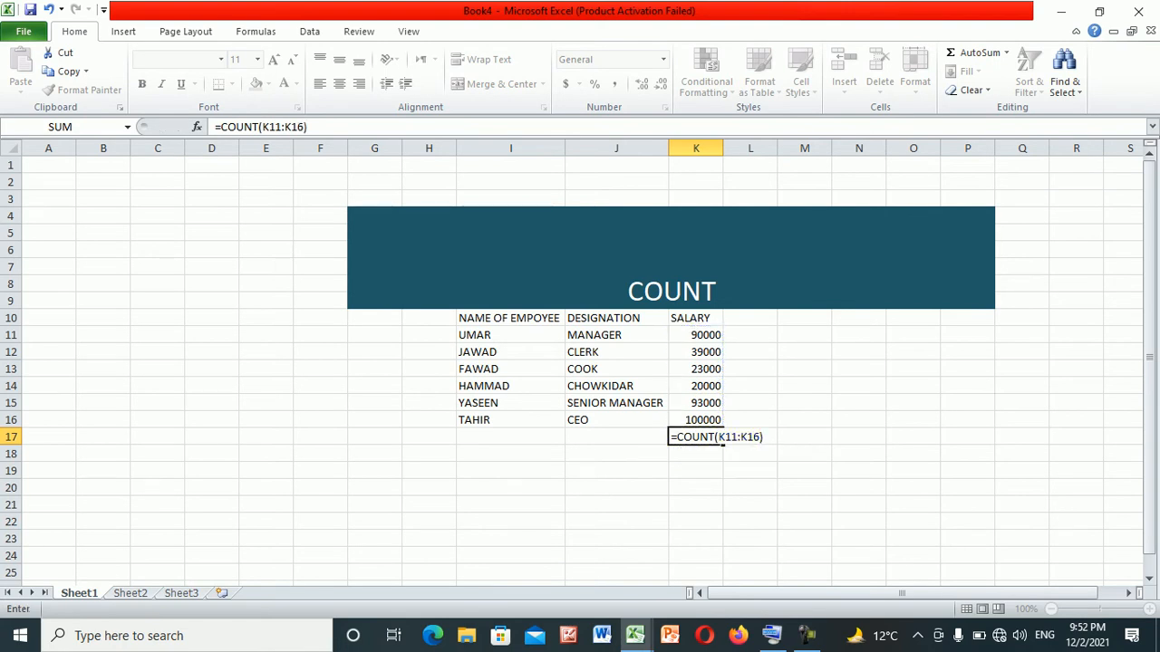
key("Return")
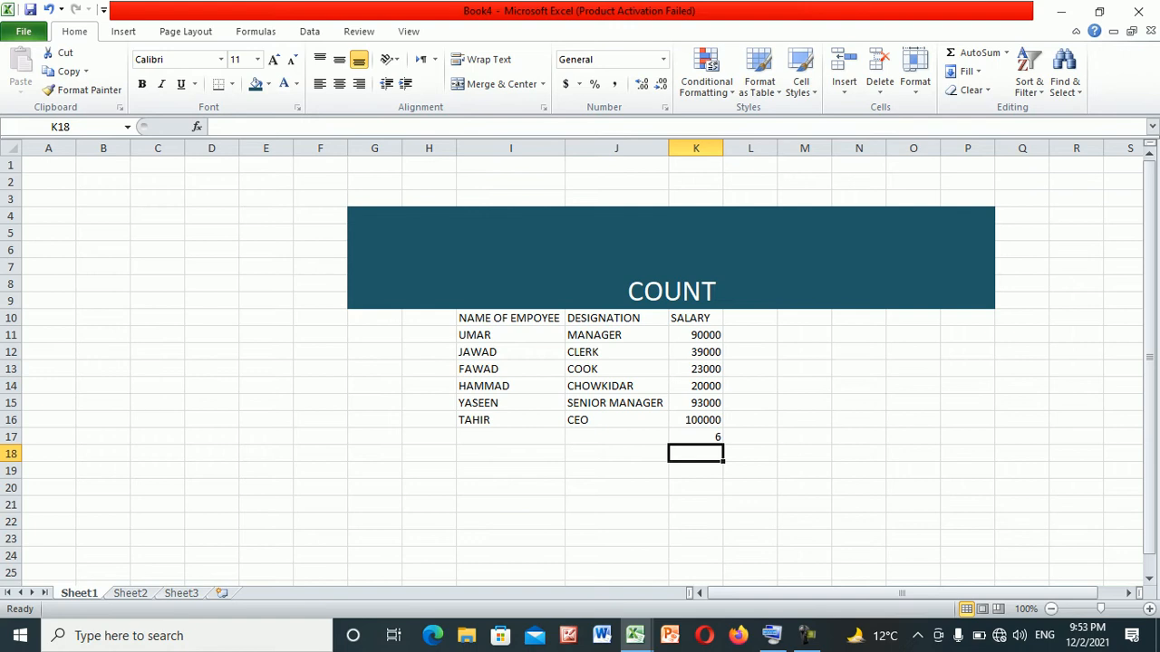
- Merge and center the range G20:P24 below the COUNT table for a second heading
left_click(428, 488)
left_click(510, 504)
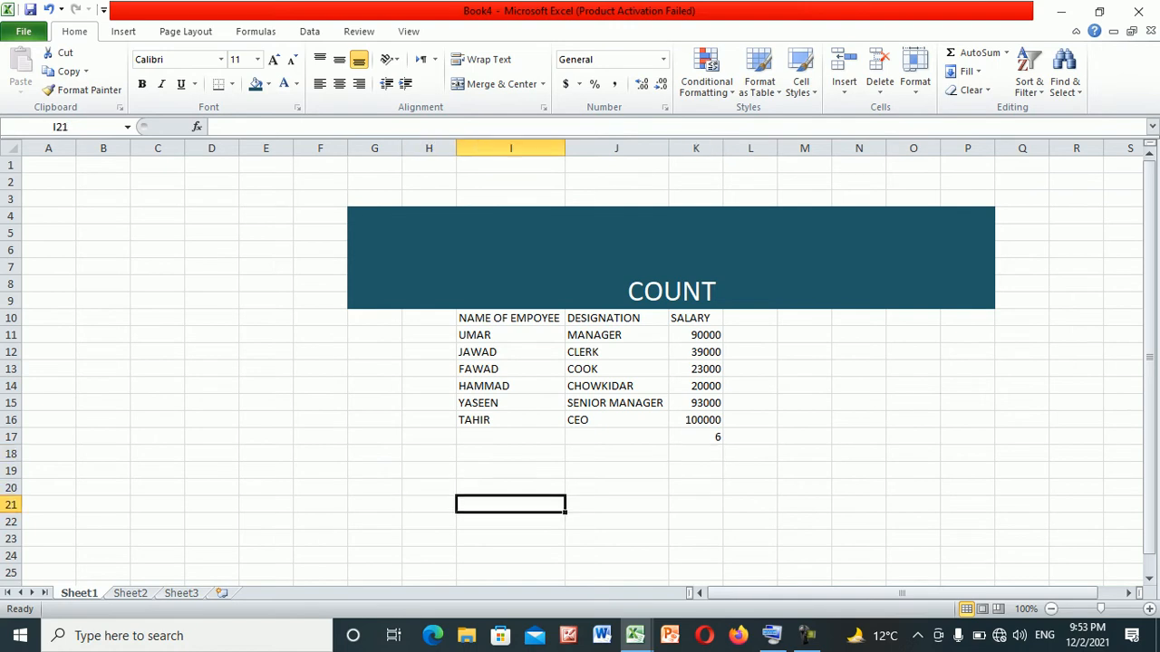
left_click_drag(374, 488, 967, 555)
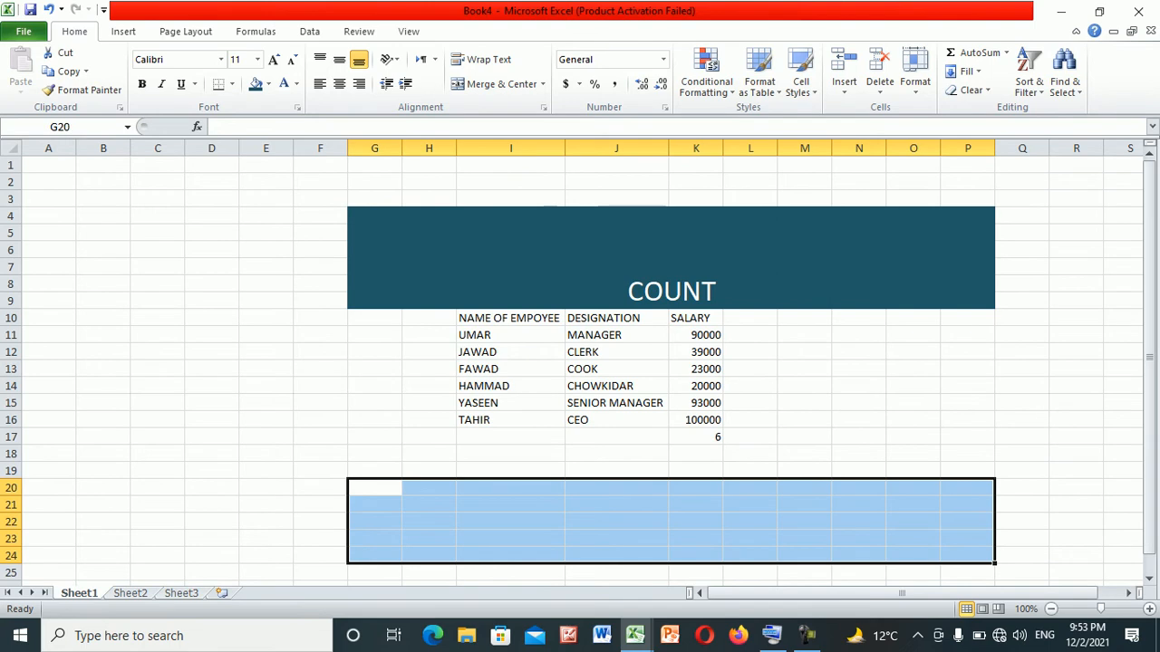
left_click(501, 83)
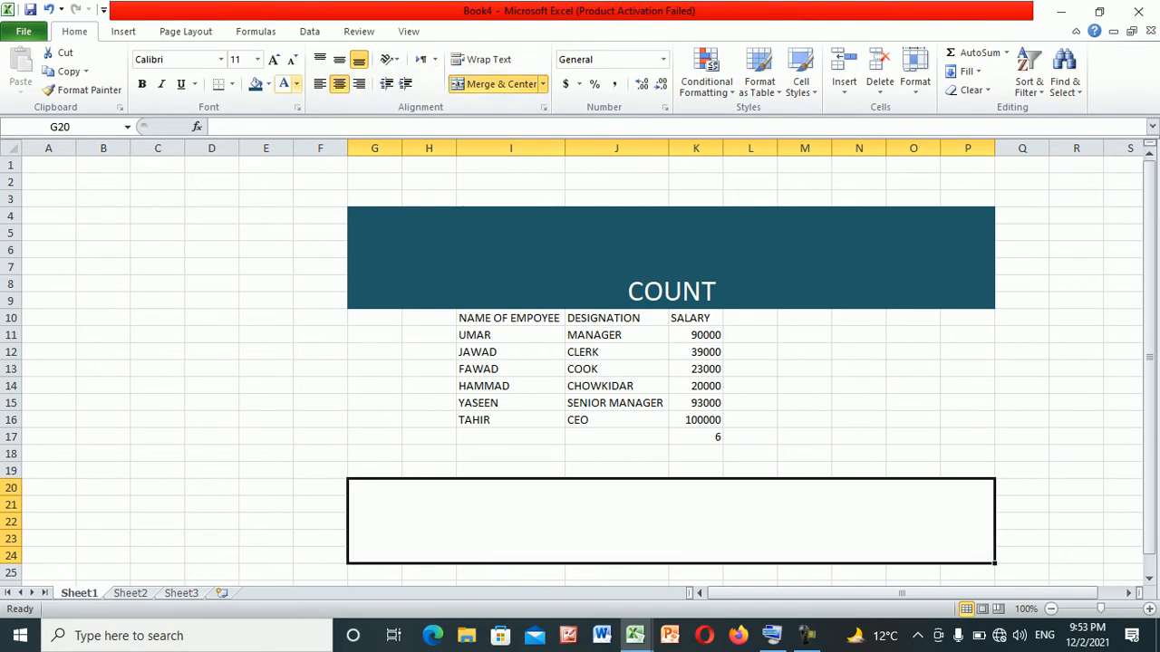
- Copy the COUNT heading's formatting onto the merged block at G20 and enter the heading COUNTIF there
left_click(670, 258)
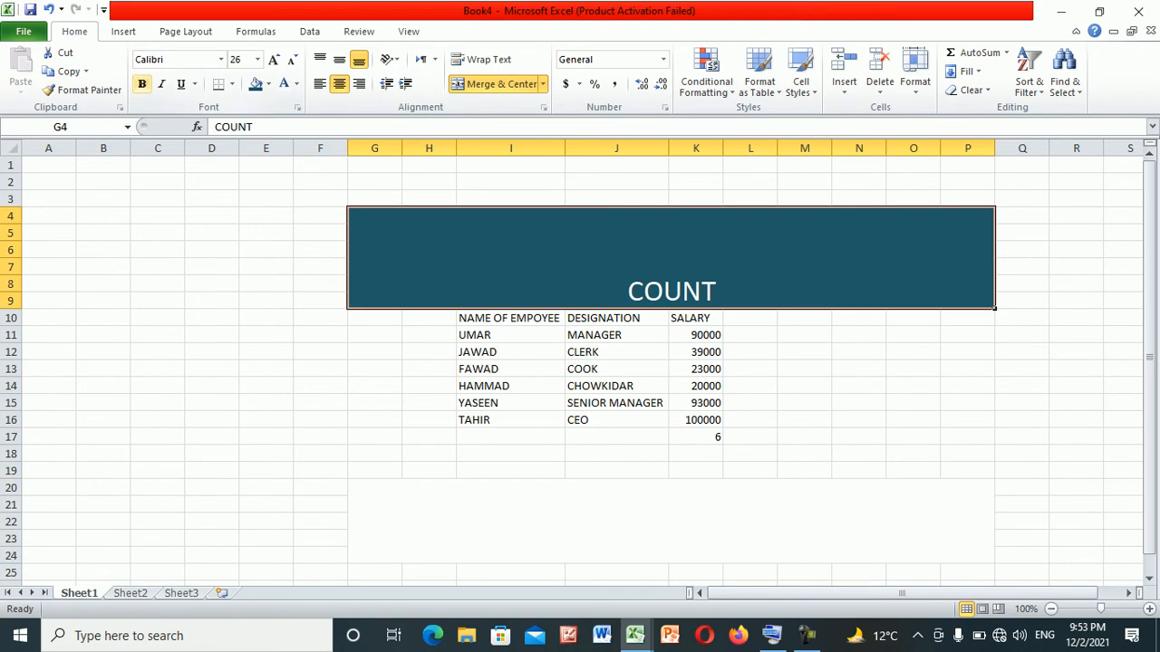
left_click(83, 90)
left_click(670, 522)
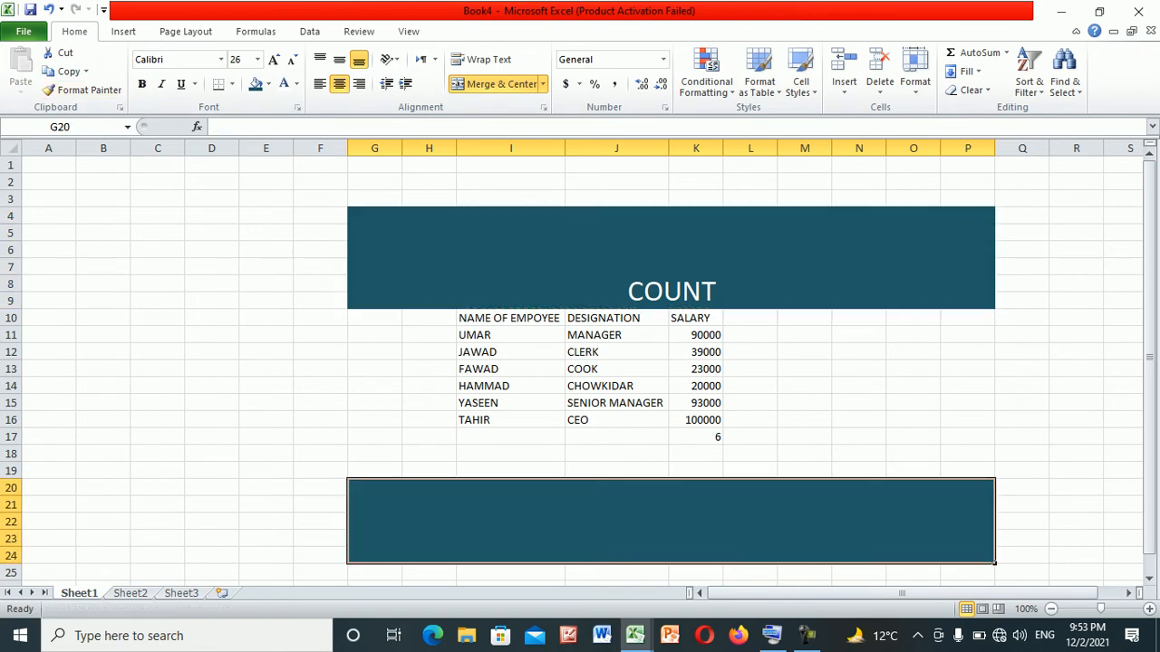
type("C")
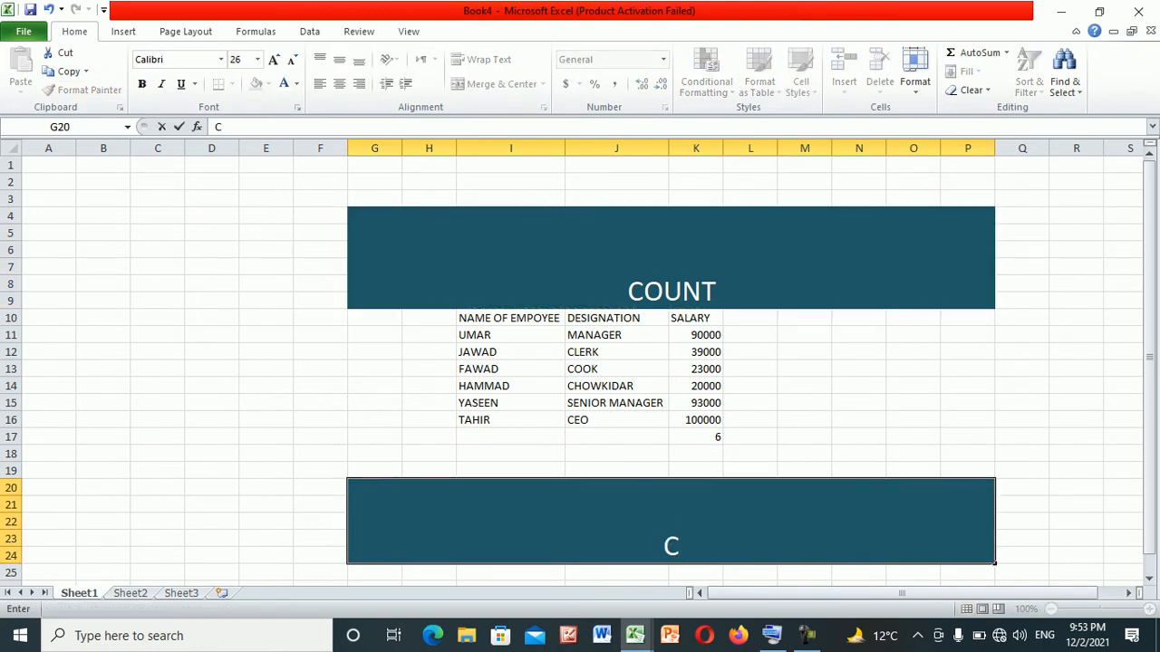
type("OUNTIF")
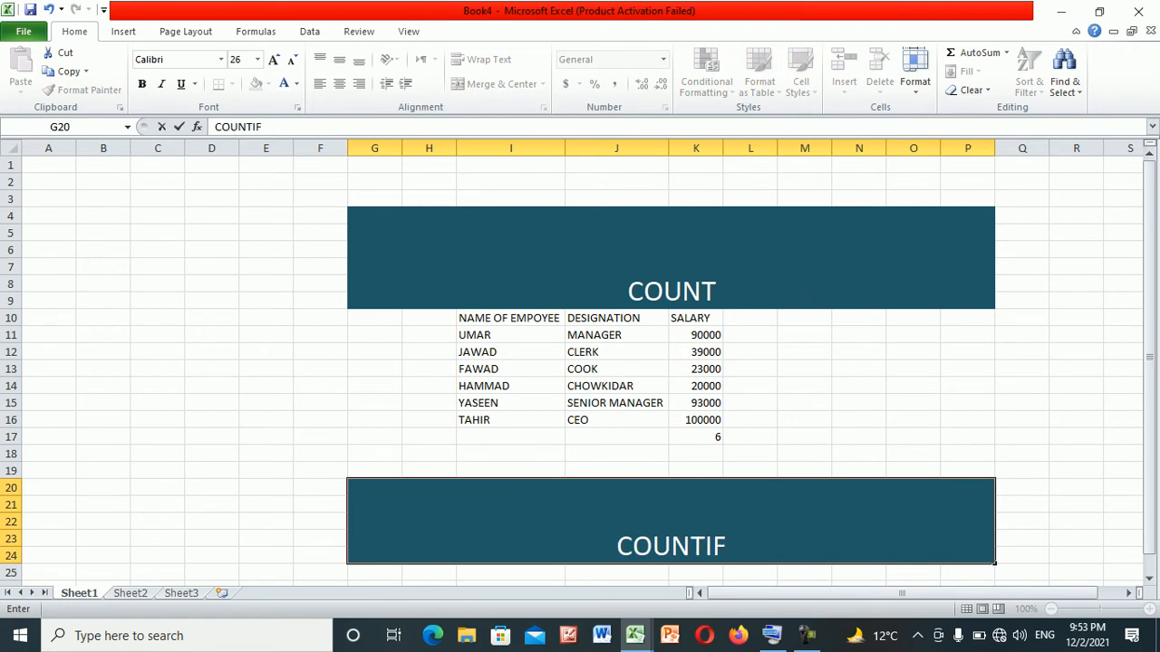
- Copy the employee table I10:K16 and paste it at I25, below the COUNTIF heading
left_click_drag(507, 318, 696, 419)
key("ctrl+c")
left_click_drag(510, 584, 510, 575)
left_click(510, 573)
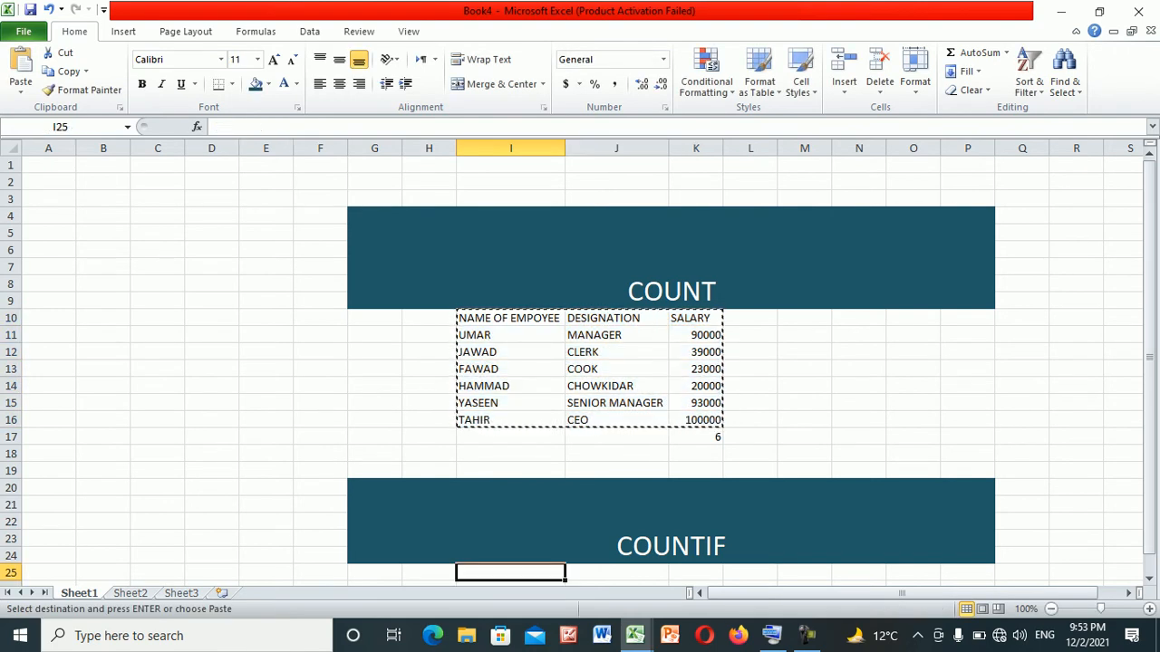
key("ctrl+v")
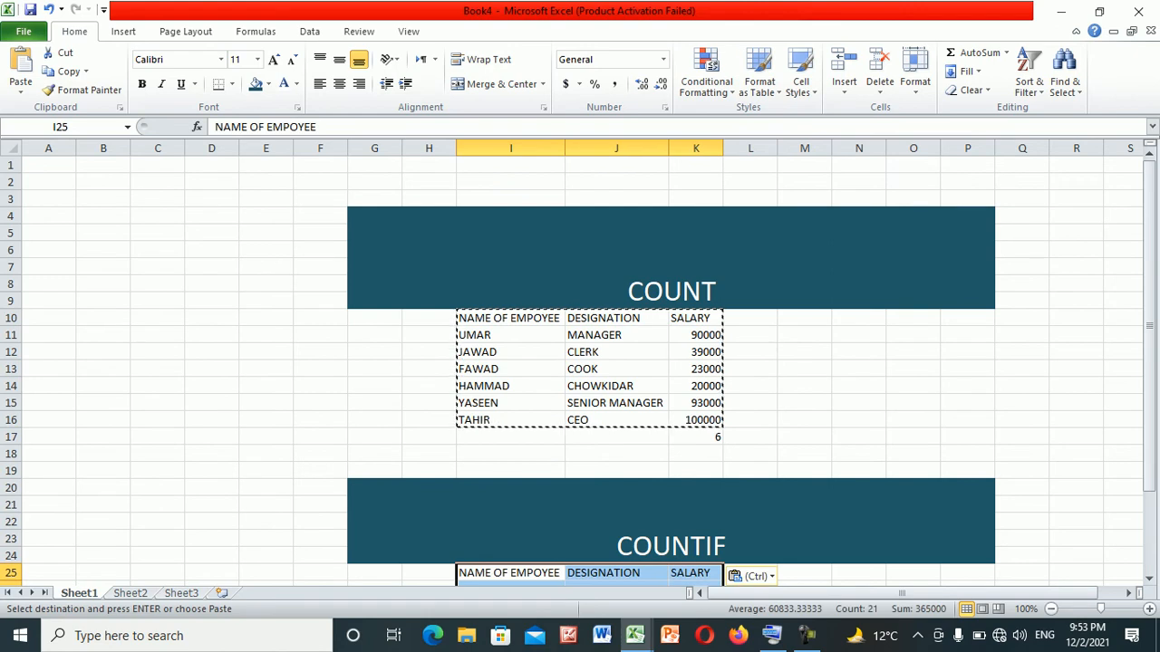
- Enter the formula =COUNTIF(K26:K31,">=50000") in K32, below the salary column of the COUNTIF table
left_click_drag(1149, 272, 1149, 294)
left_click(696, 584)
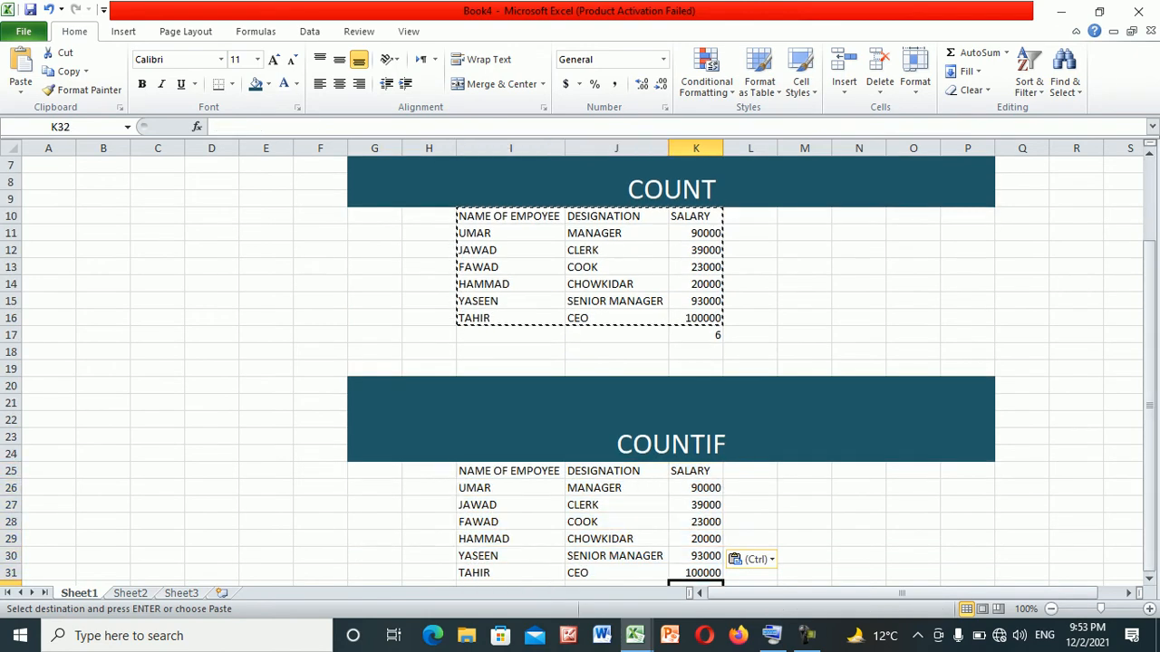
key("Down")
key("Down")
key("Up")
key("Up")
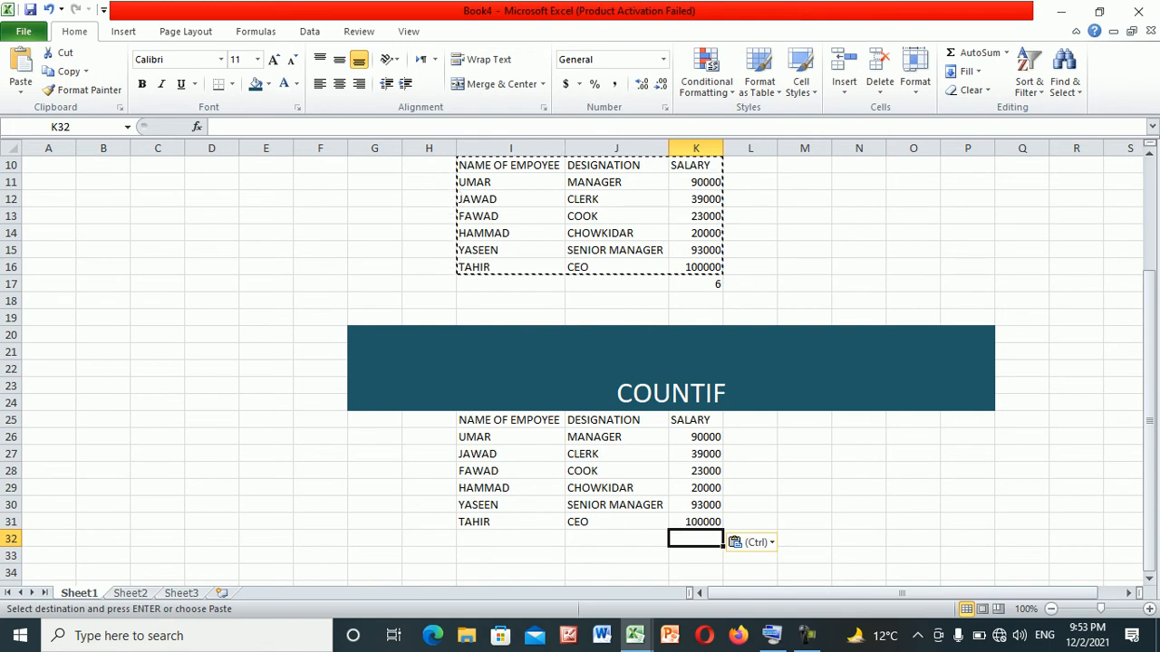
key("Escape")
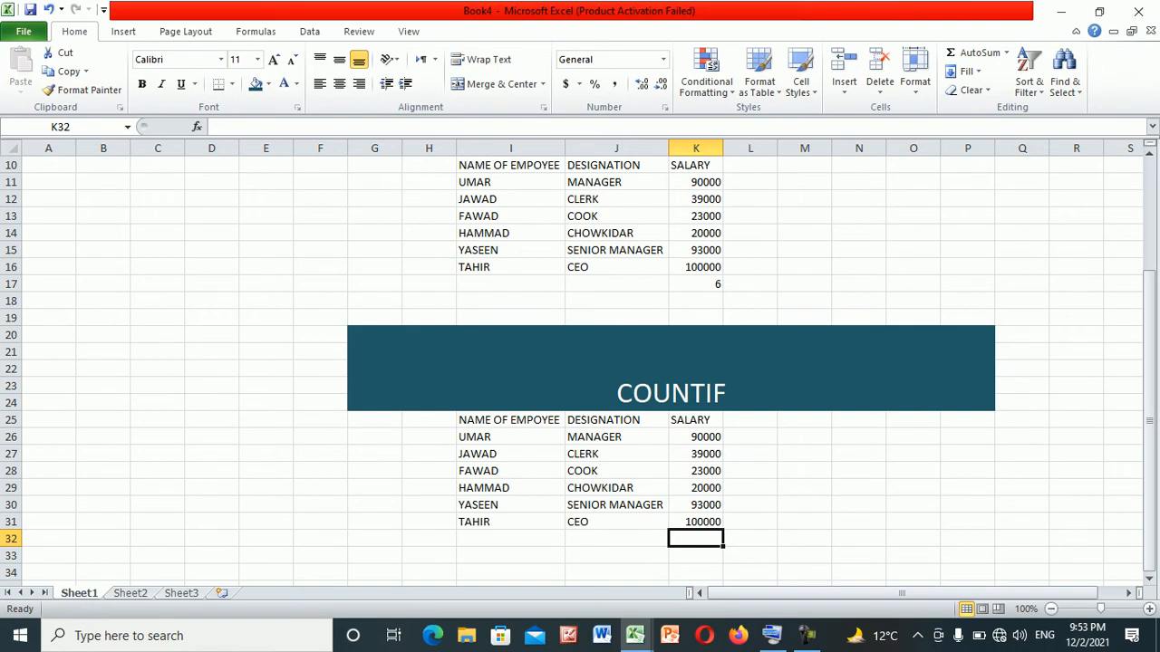
type("=")
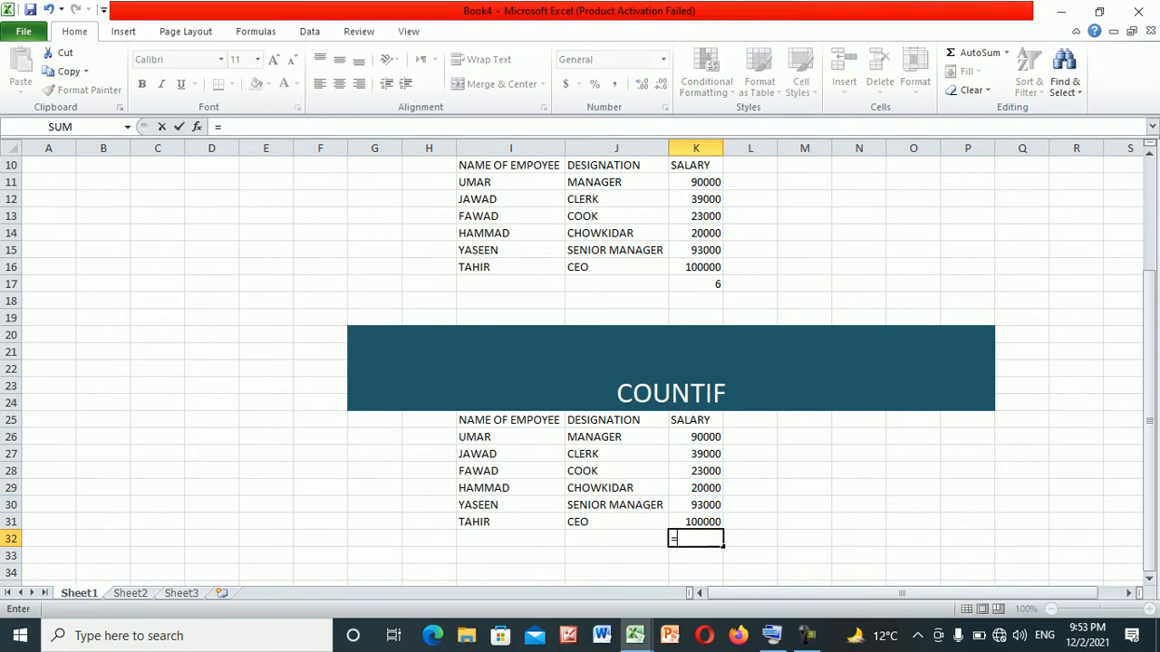
type("COUNTI")
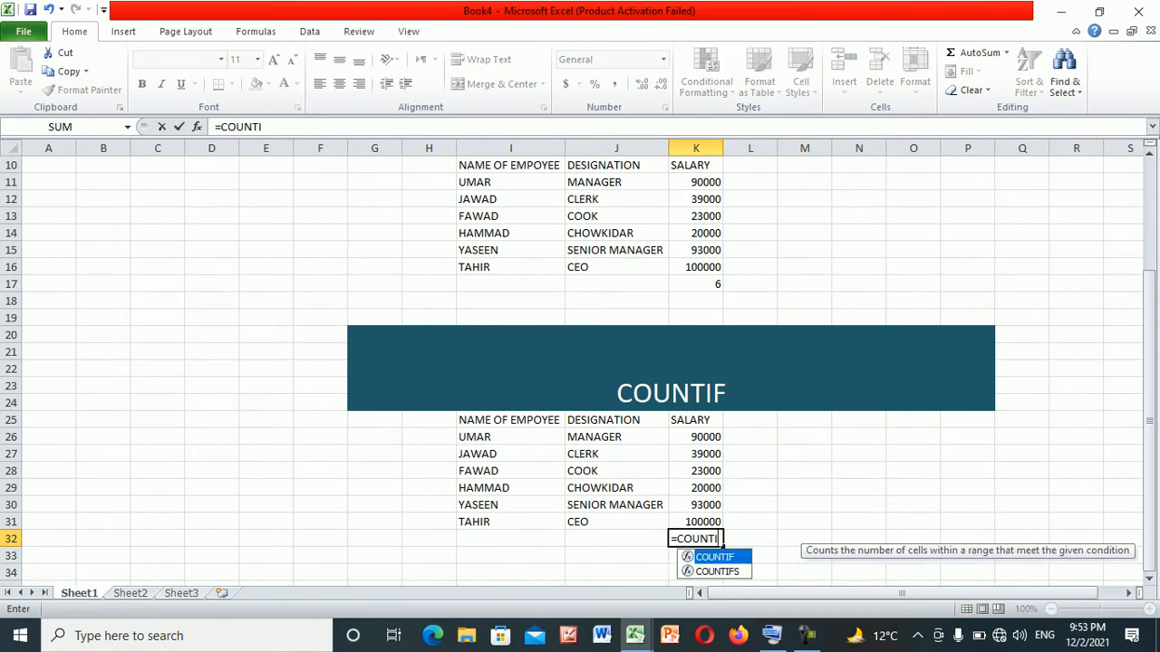
type("F(")
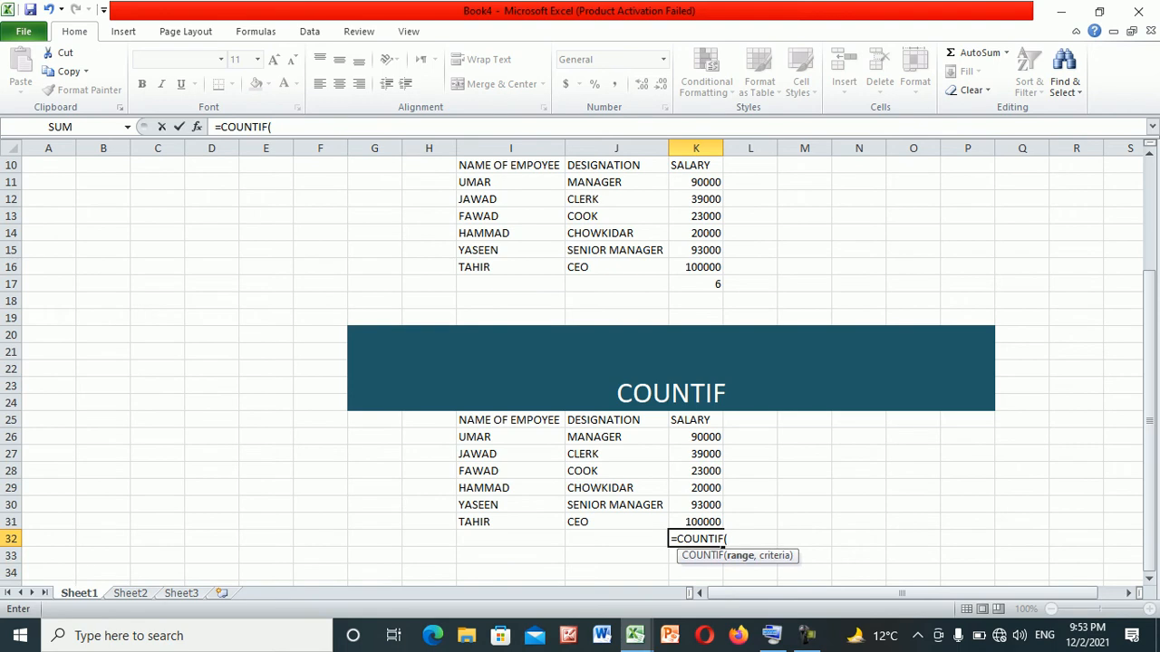
left_click_drag(712, 437, 722, 523)
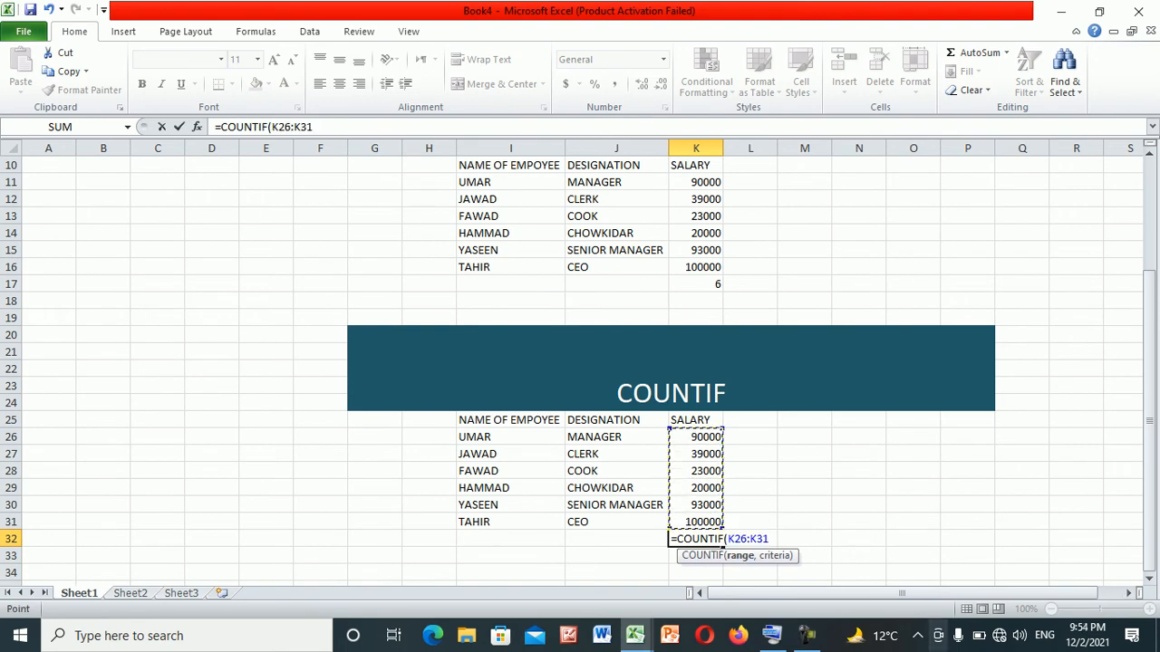
type(",\"")
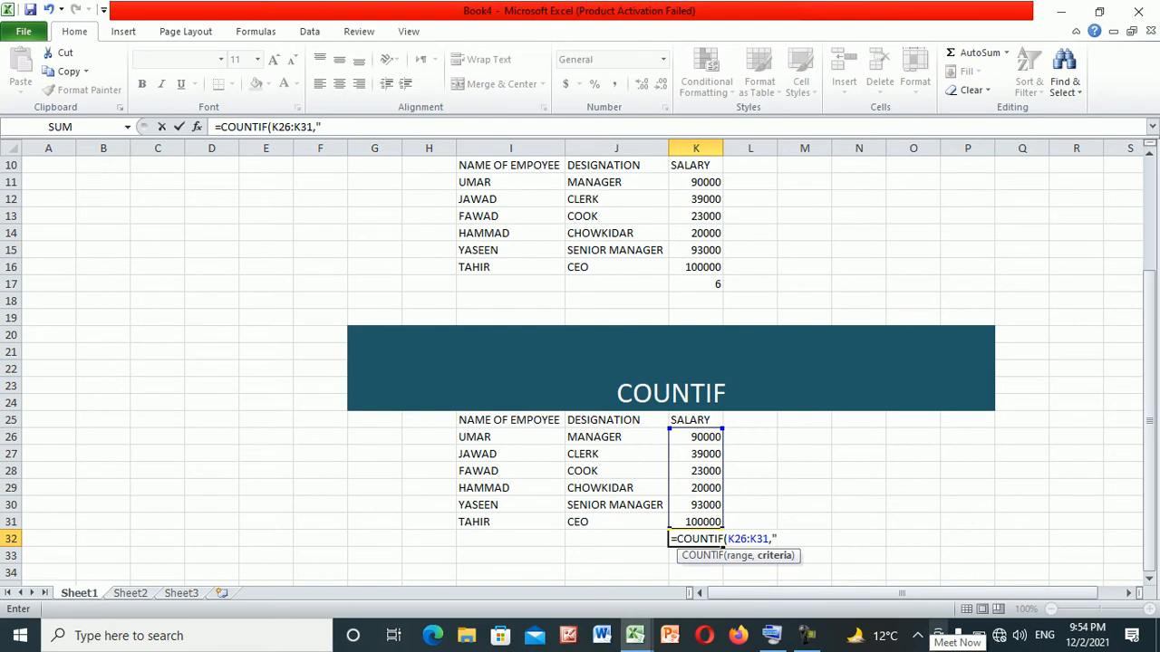
type(">=50000\")")
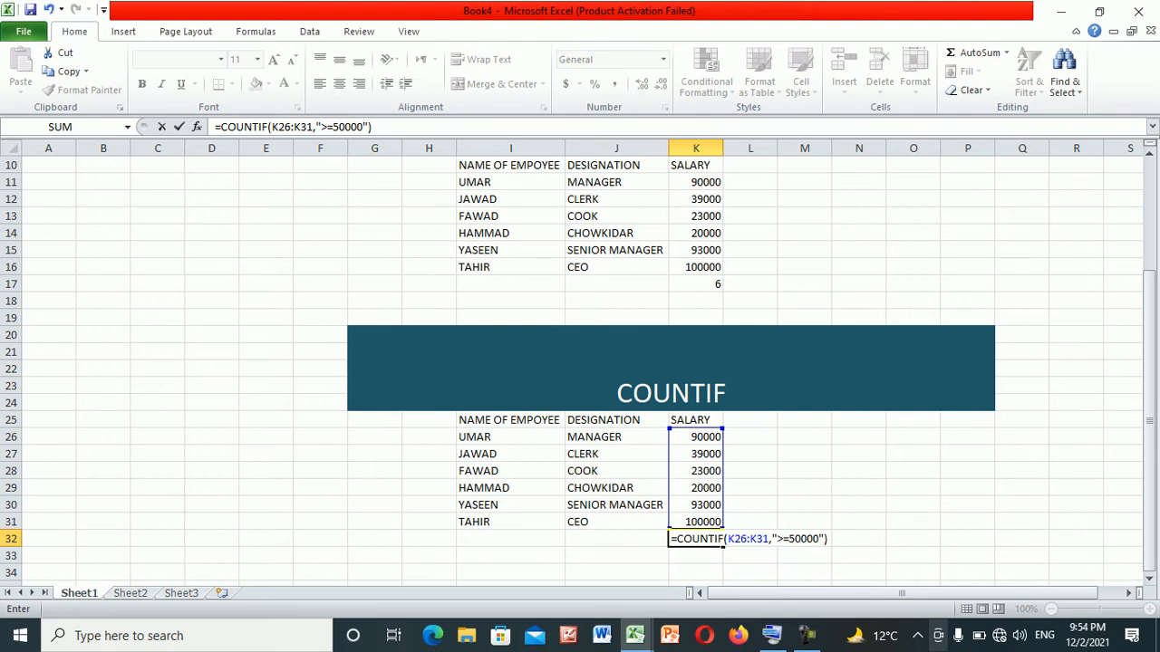
key("Return")
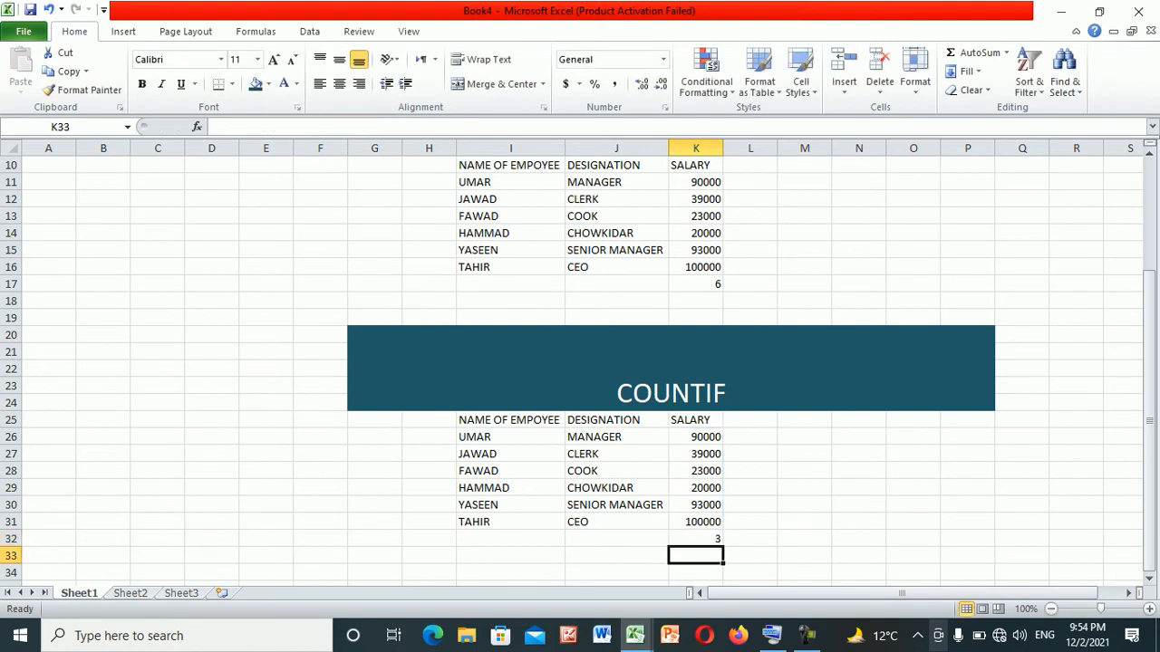
- Examine the COUNTIF formula in K32 and check which employees in rows 26 to 31 have salaries meeting its condition
key("Up")
key("Up")
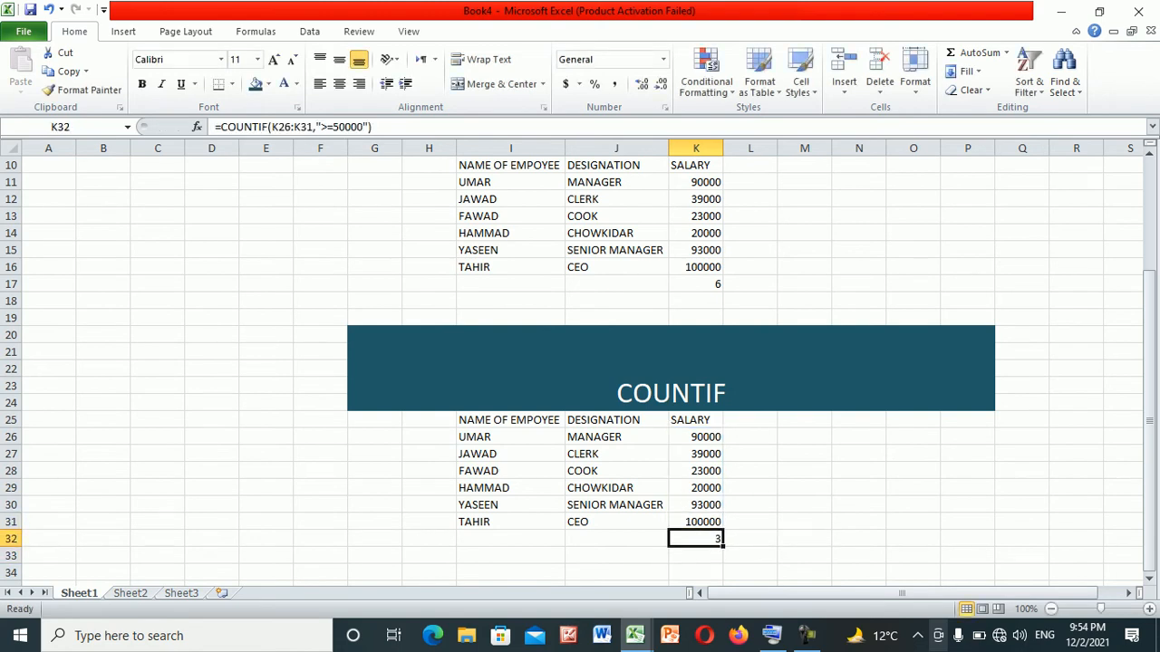
key("Up")
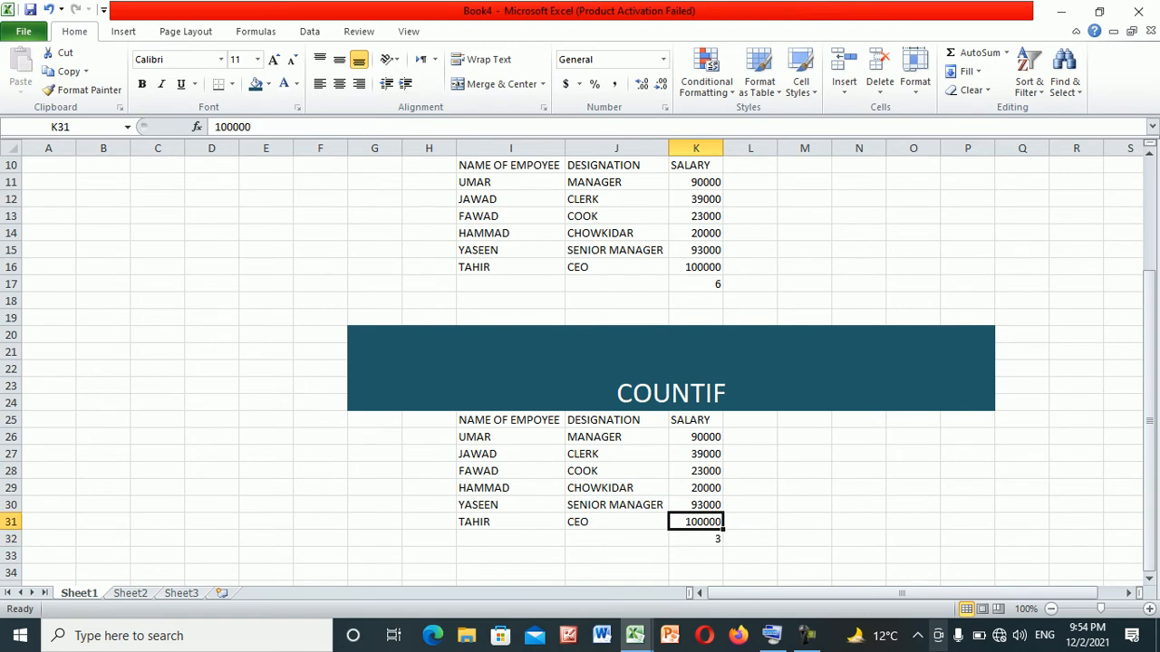
key("Down")
key("Up")
key("Left")
key("Left")
key("Right")
key("Up")
key("Right")
key("Left")
key("Left")
key("Right")
key("Right")
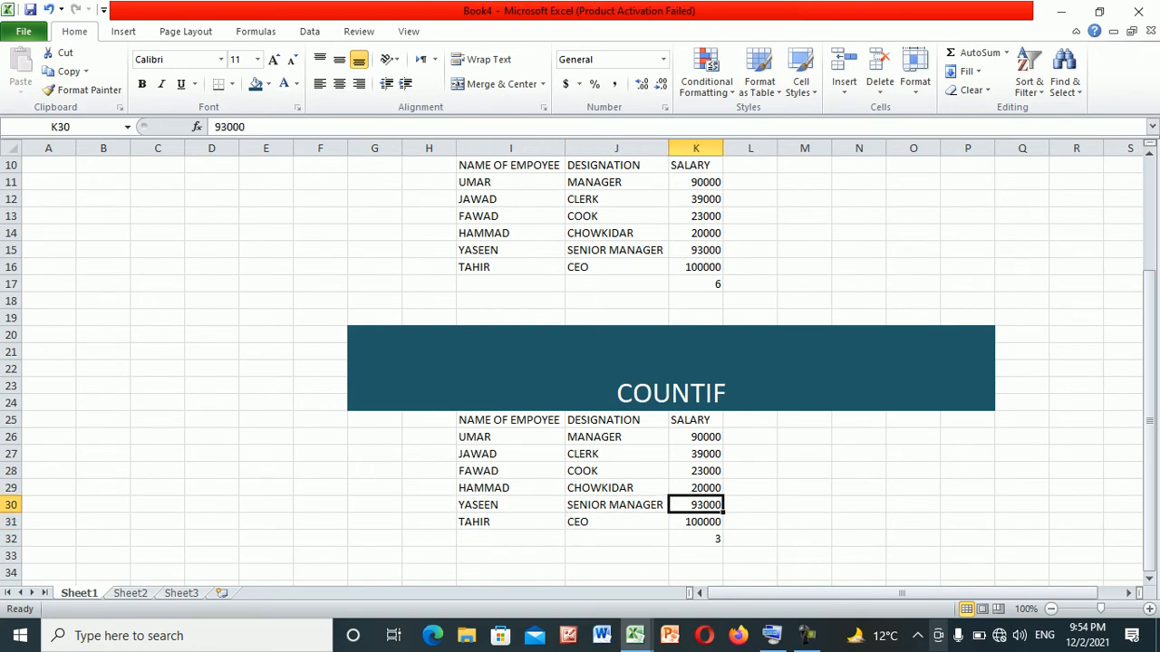
key("Up")
key("Up")
key("Up")
key("Up")
key("Left")
key("Left")
key("Right")
key("Right")
key("Right")
key("Left")
key("Down")
key("Down")
key("Down")
key("Down")
key("Down")
key("Down")
key("Down")
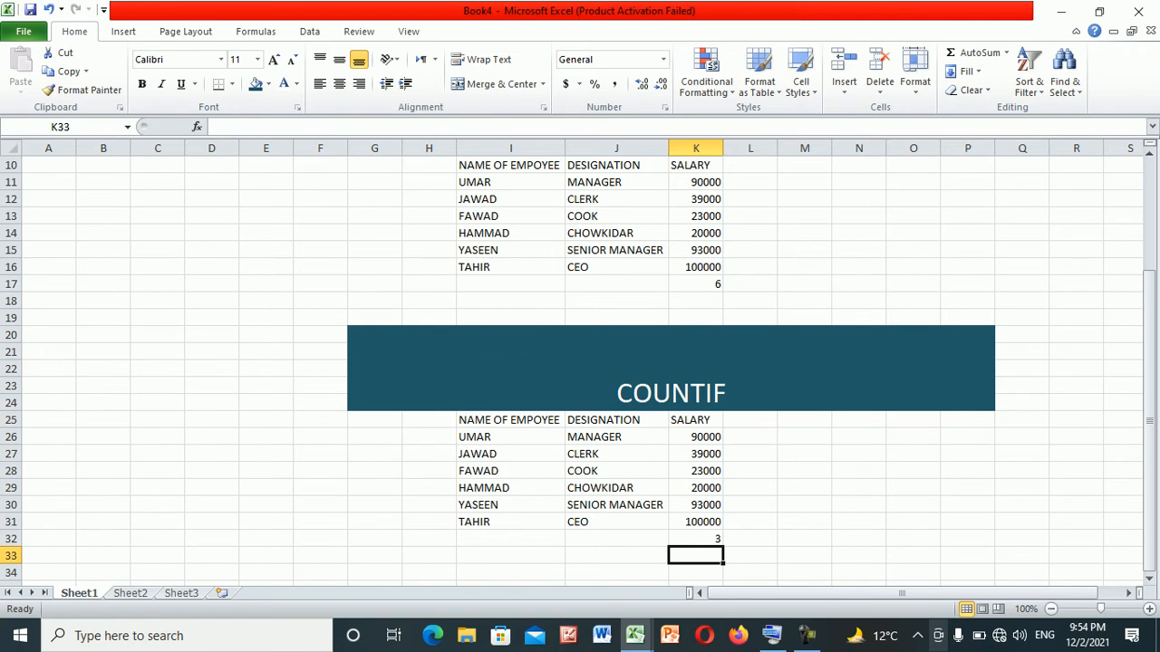
- Merge and center the range G34:P37 below the COUNTIF table for a third heading
key("Down")
key("Down")
key("Down")
key("Down")
key("Down")
key("Down")
key("Down")
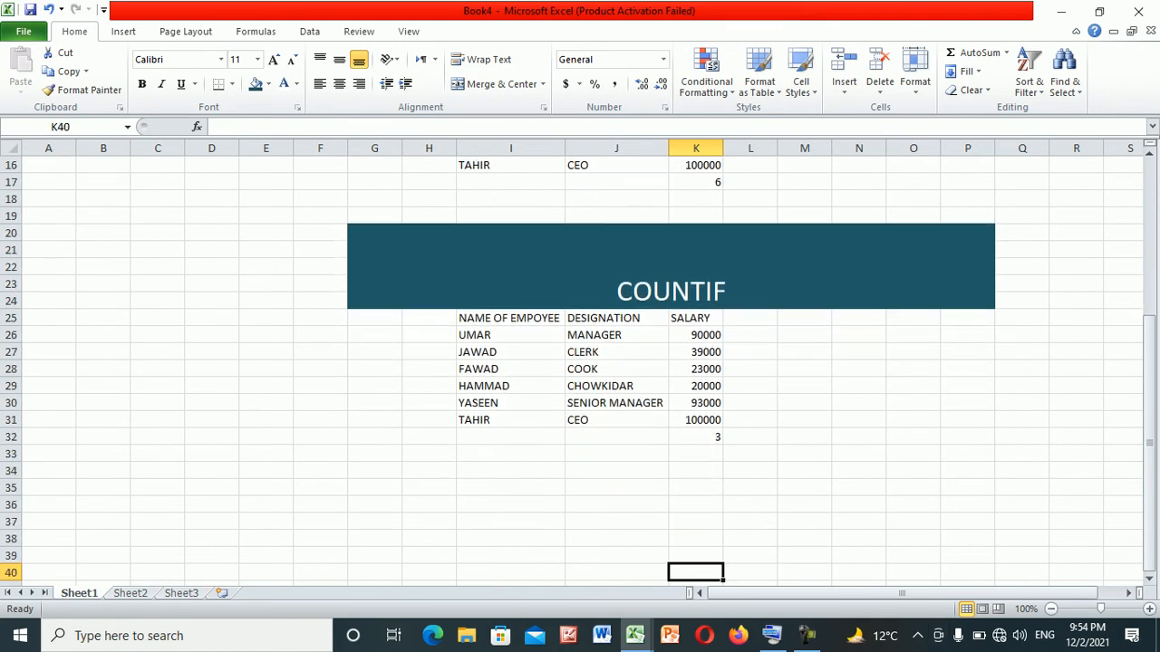
left_click_drag(374, 471, 967, 522)
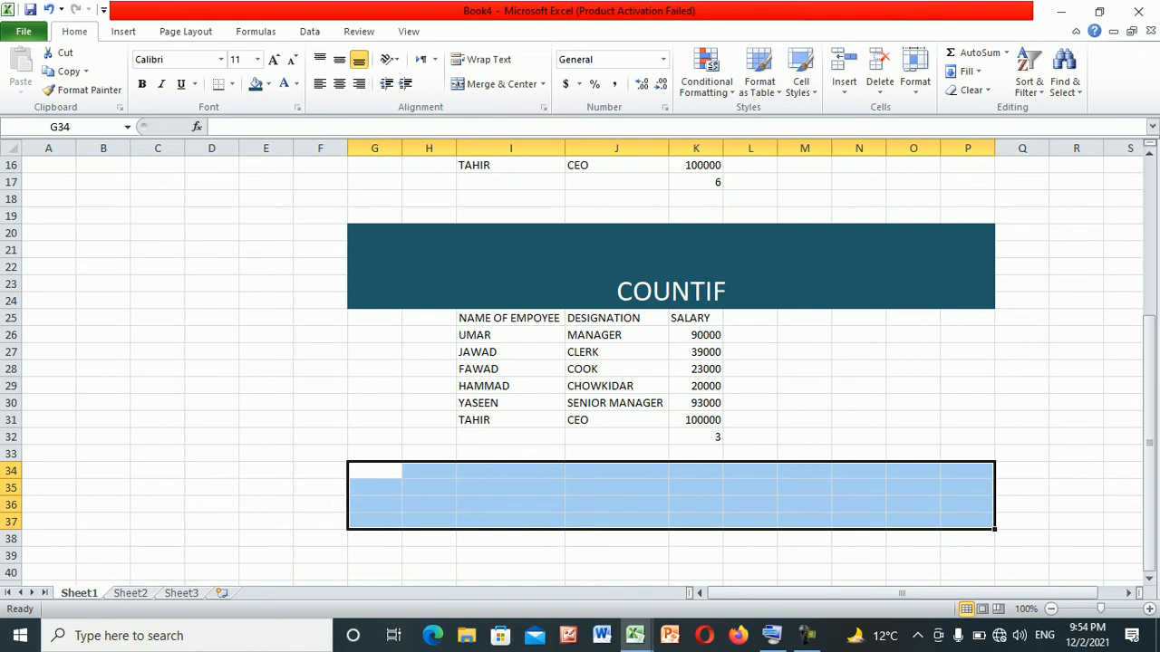
left_click(501, 84)
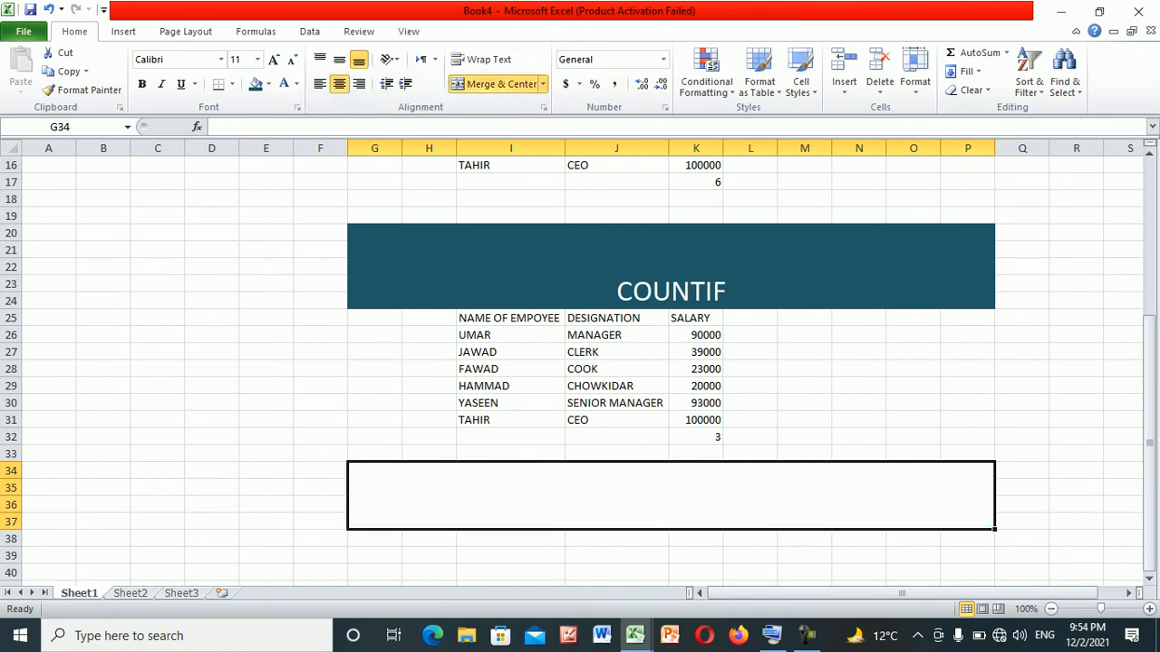
- Copy the COUNTIF heading's formatting onto the merged block at G34 and enter the heading COUNT BLANK there
left_click(670, 272)
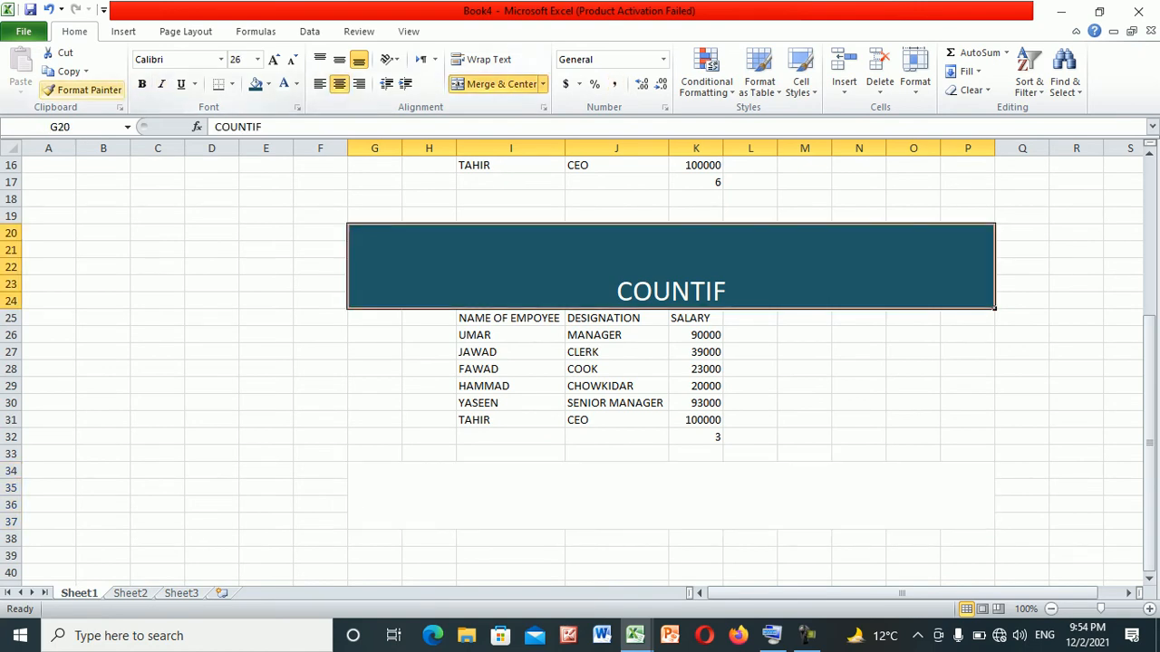
left_click(82, 90)
left_click(670, 496)
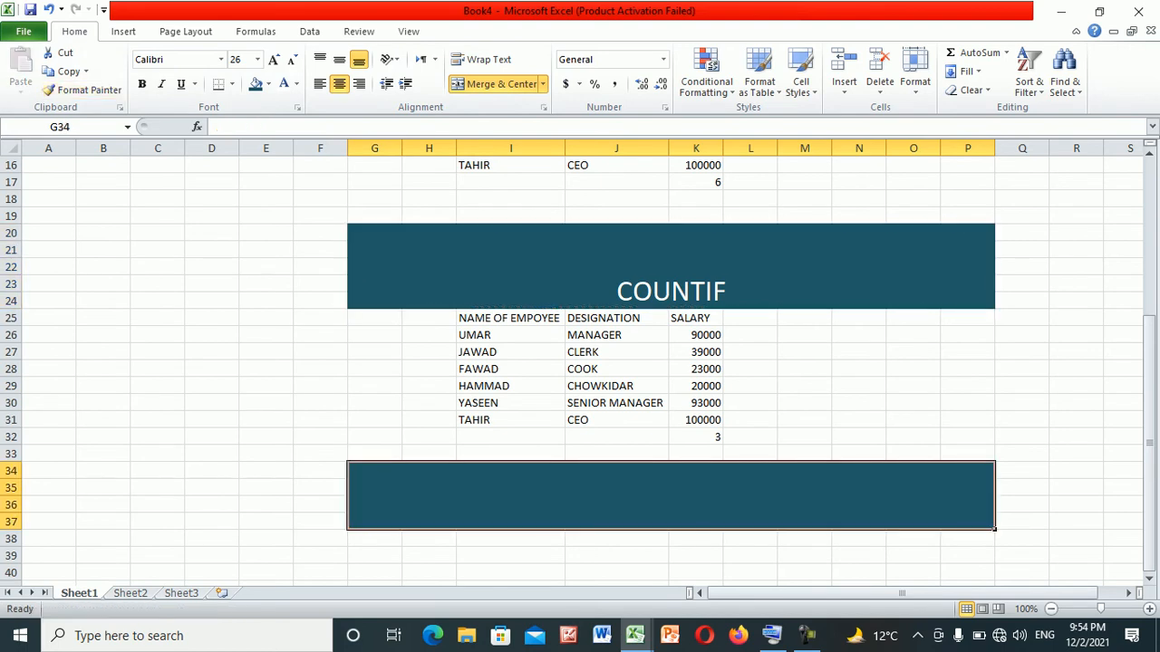
type("COU")
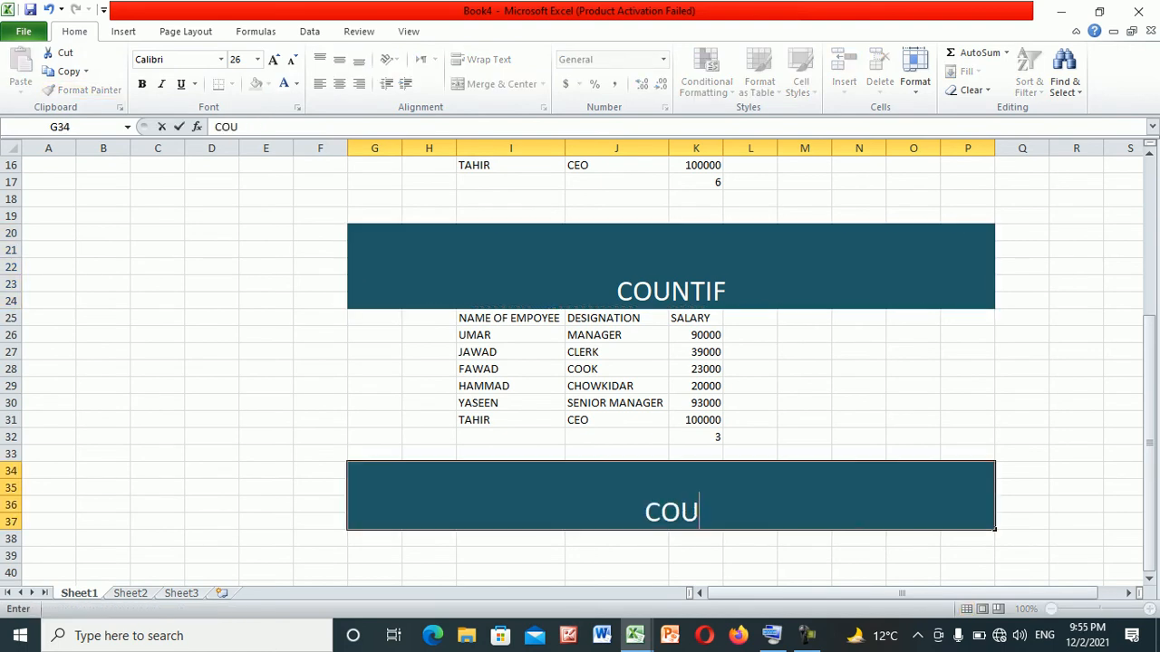
type("NT B")
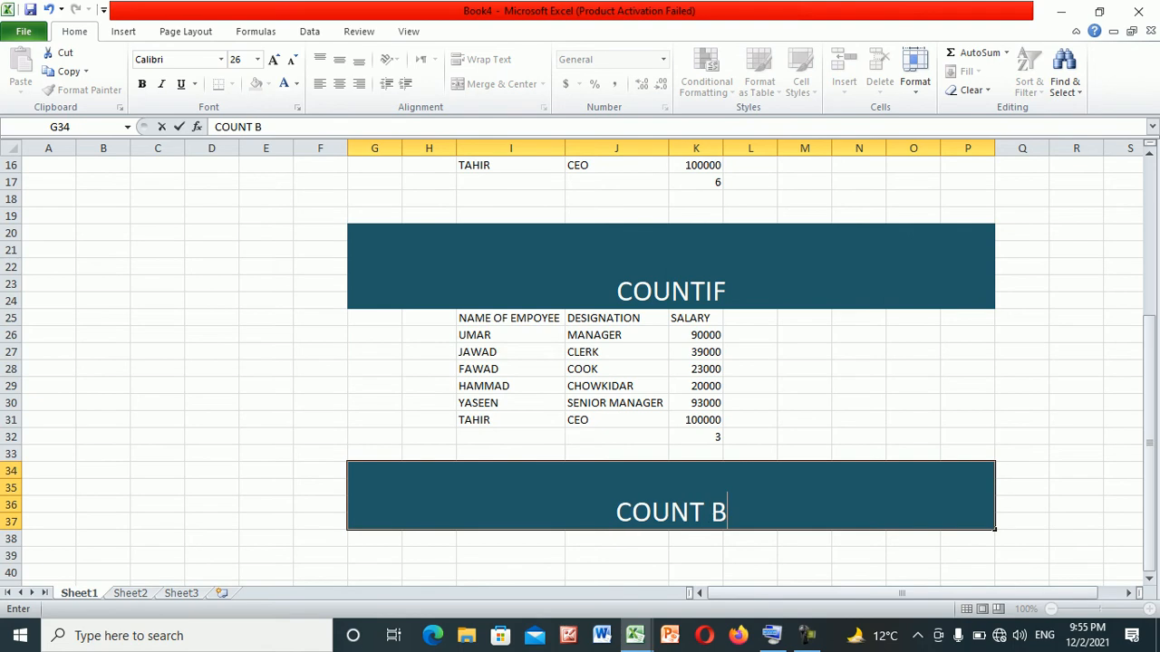
type("LANK")
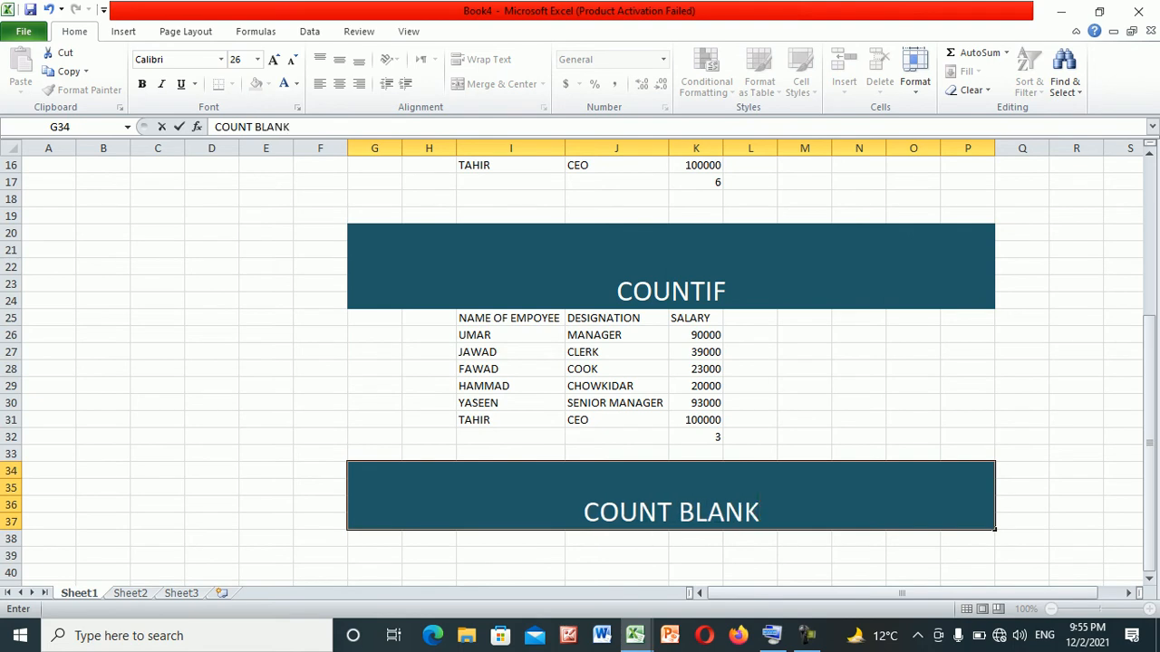
- Copy the employee table I25:K31 and paste it at I38, below the COUNT BLANK heading
left_click(510, 318)
left_click_drag(510, 318, 696, 419)
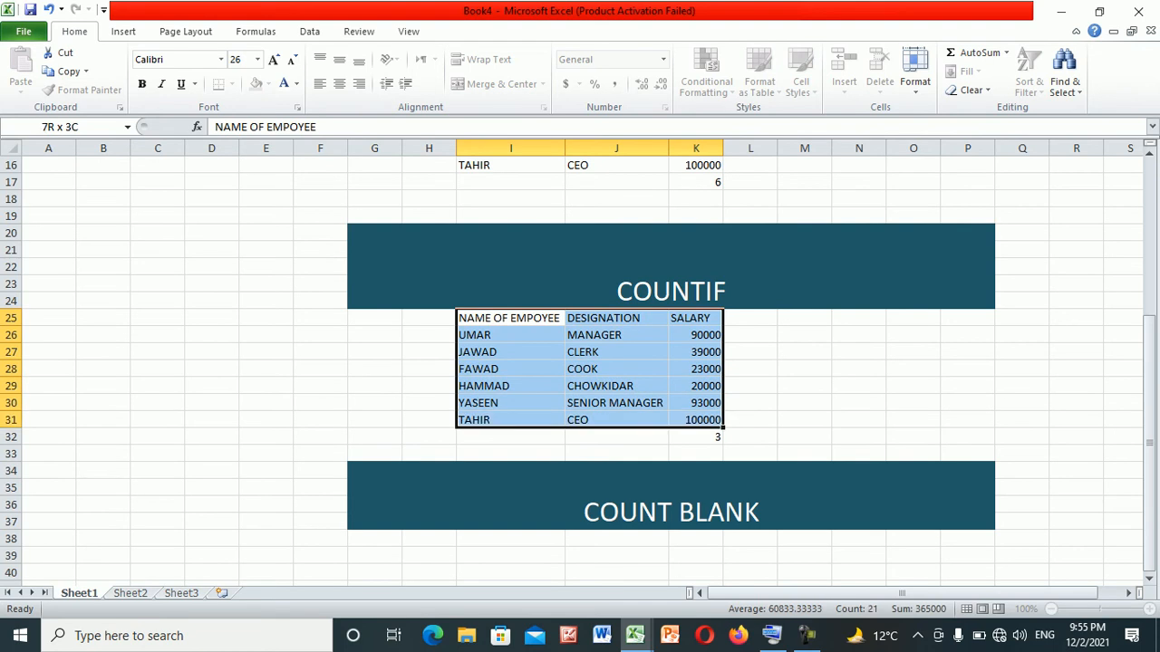
key("ctrl+c")
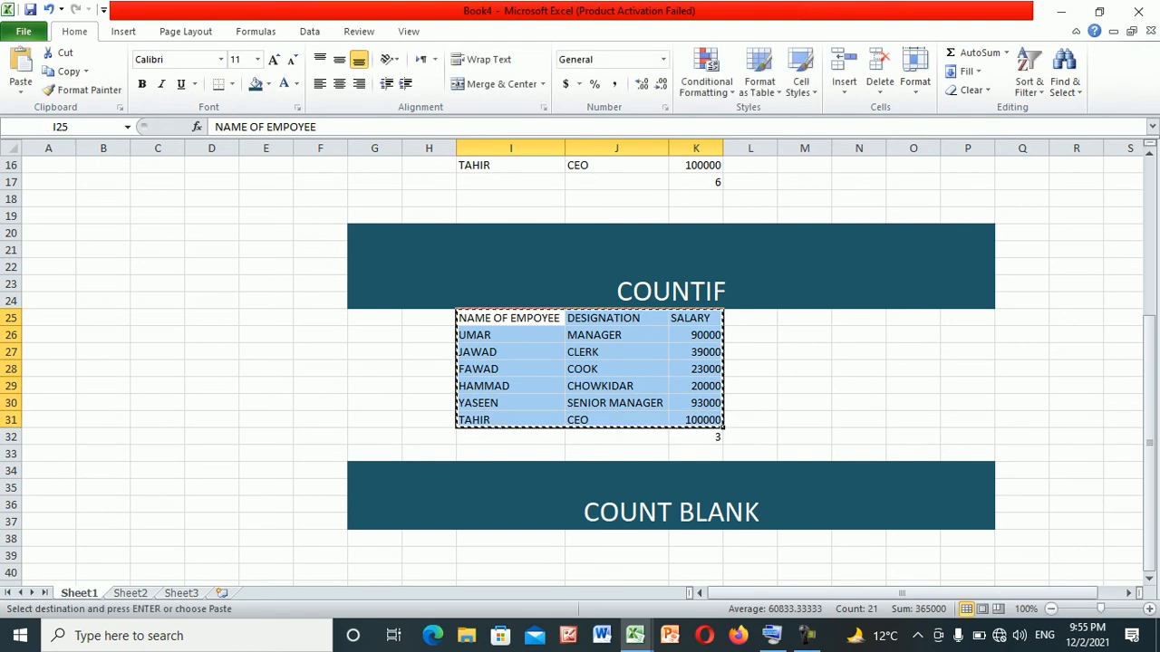
left_click(510, 539)
key("ctrl+v")
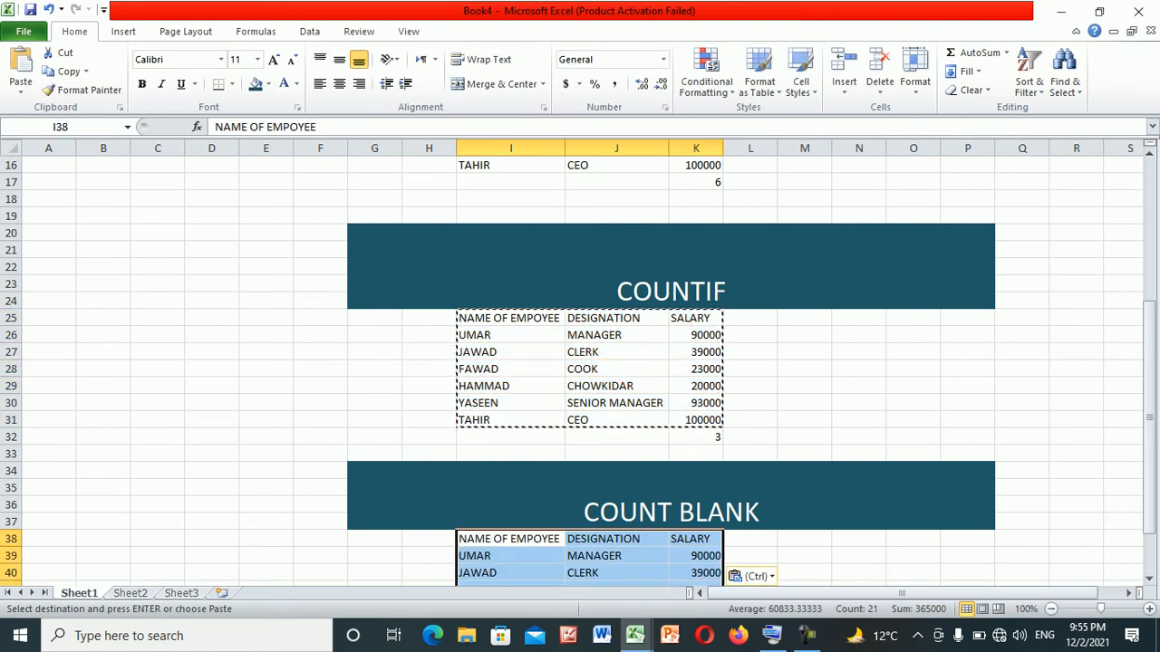
- Add an employee record in I48:K48 with the employee's name, designation DIRECTOR and salary 98000, leaving rows 45 to 47 blank
key("Down")
key("Down")
key("Down")
key("Down")
key("Down")
key("Down")
key("Down")
key("Down")
key("Down")
key("Down")
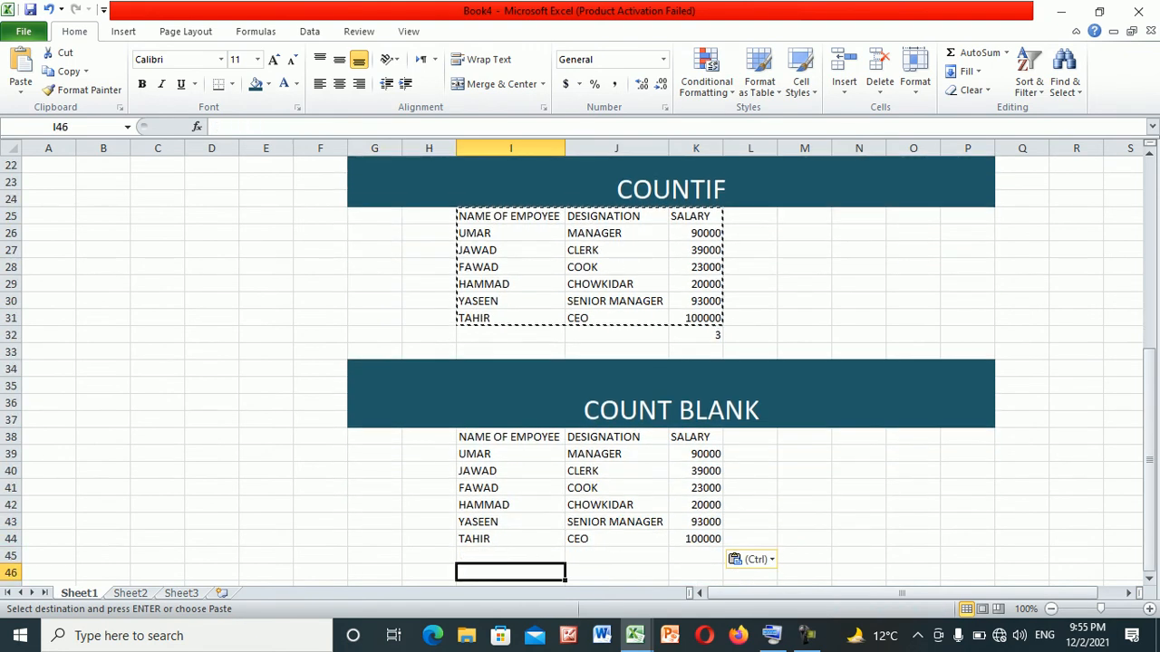
type("INAM")
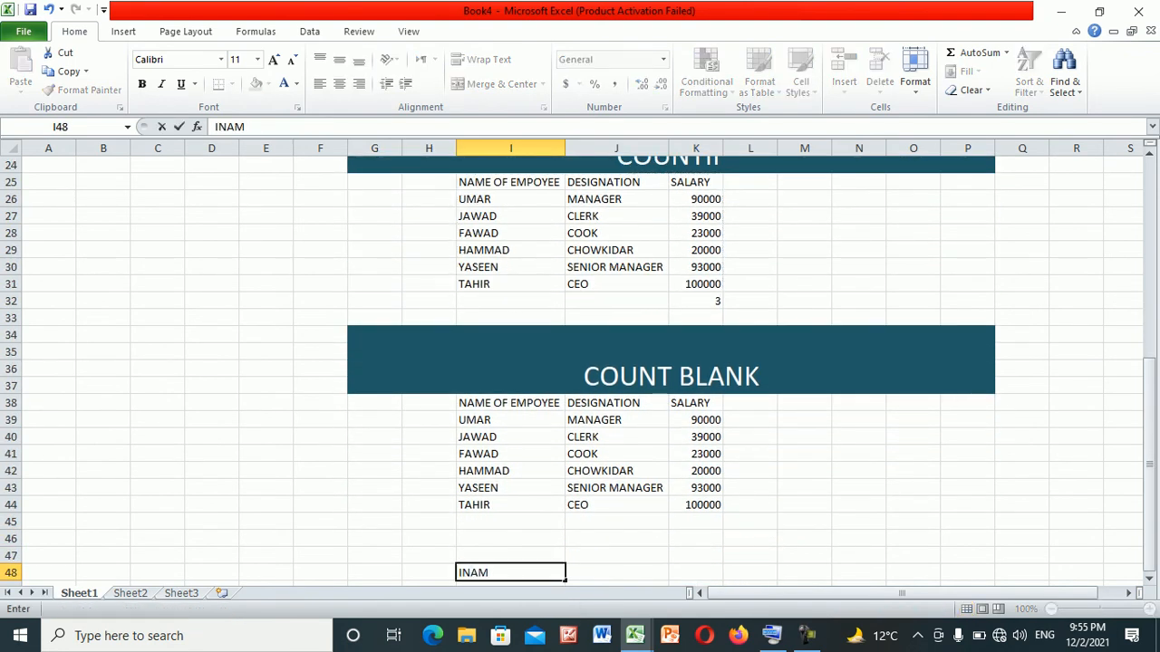
key("Tab")
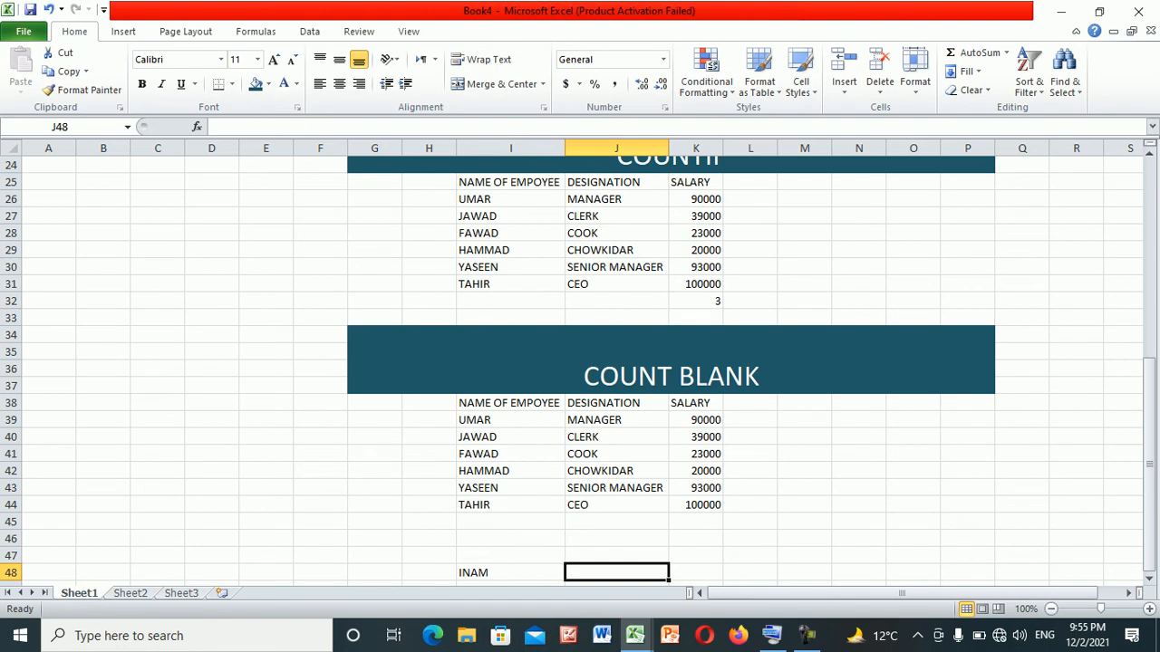
type("DIRECTOR")
key("Tab")
type("98000")
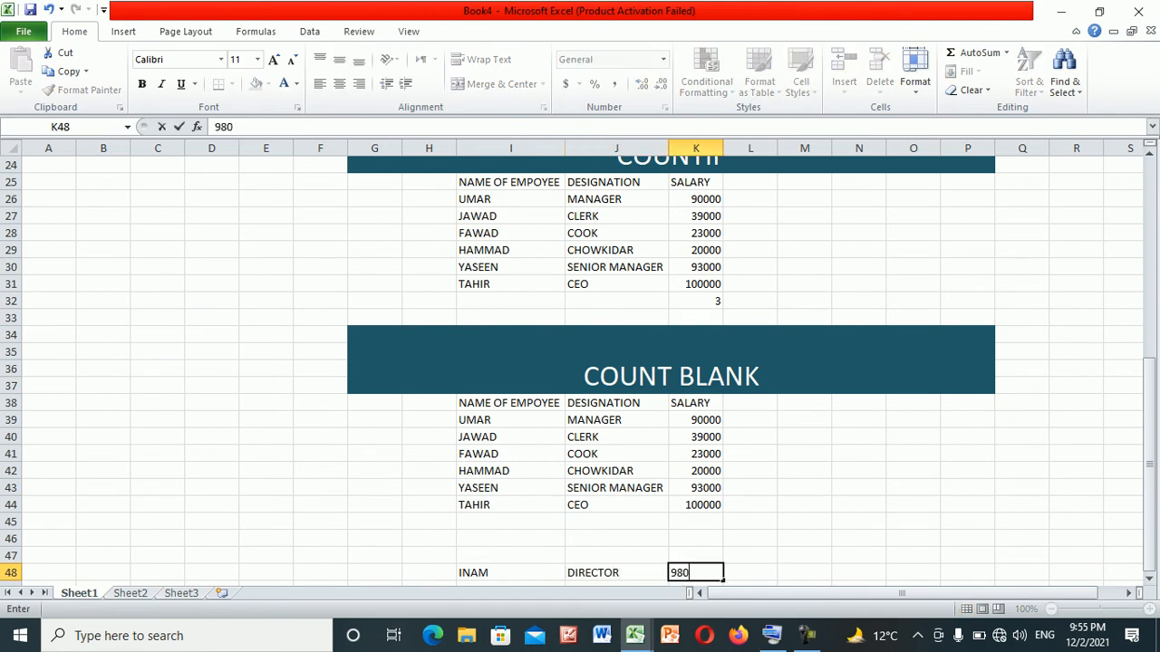
key("Down")
- Add another employee record in I52:K52 with the employee's name, designation ENGINEER and salary 102000, leaving rows 49 to 51 blank
key("Down")
key("Down")
key("Down")
key("Left")
key("Left")
type("FAHEEM")
key("Tab")
type("ENGINEER")
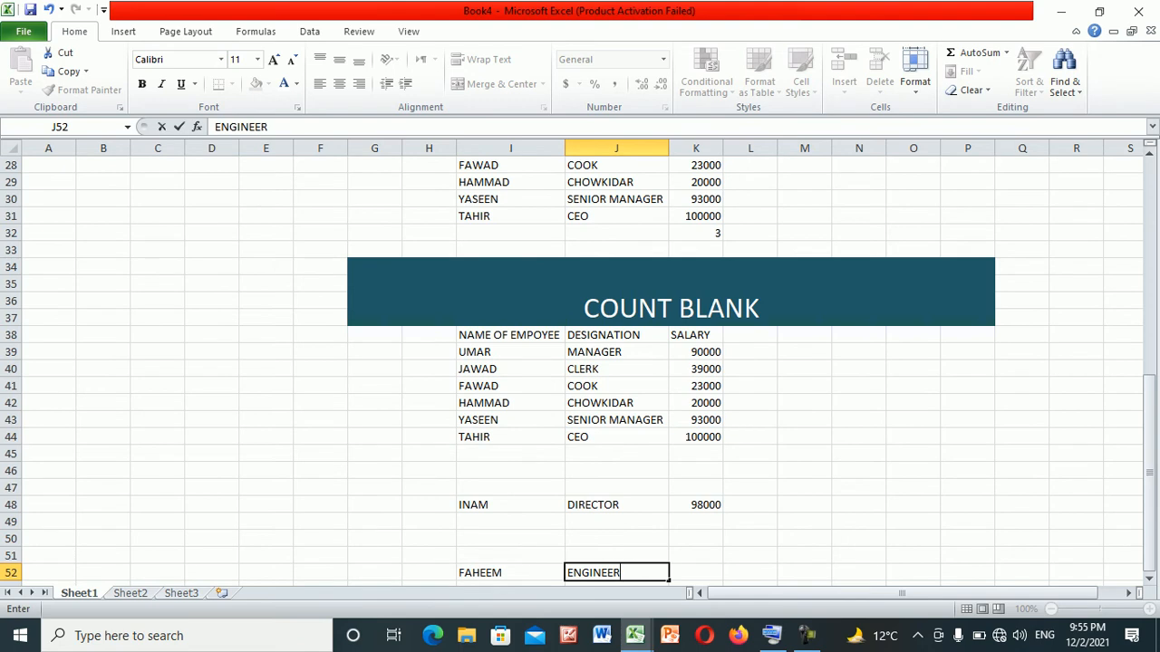
key("Tab")
type("102000")
key("Return")
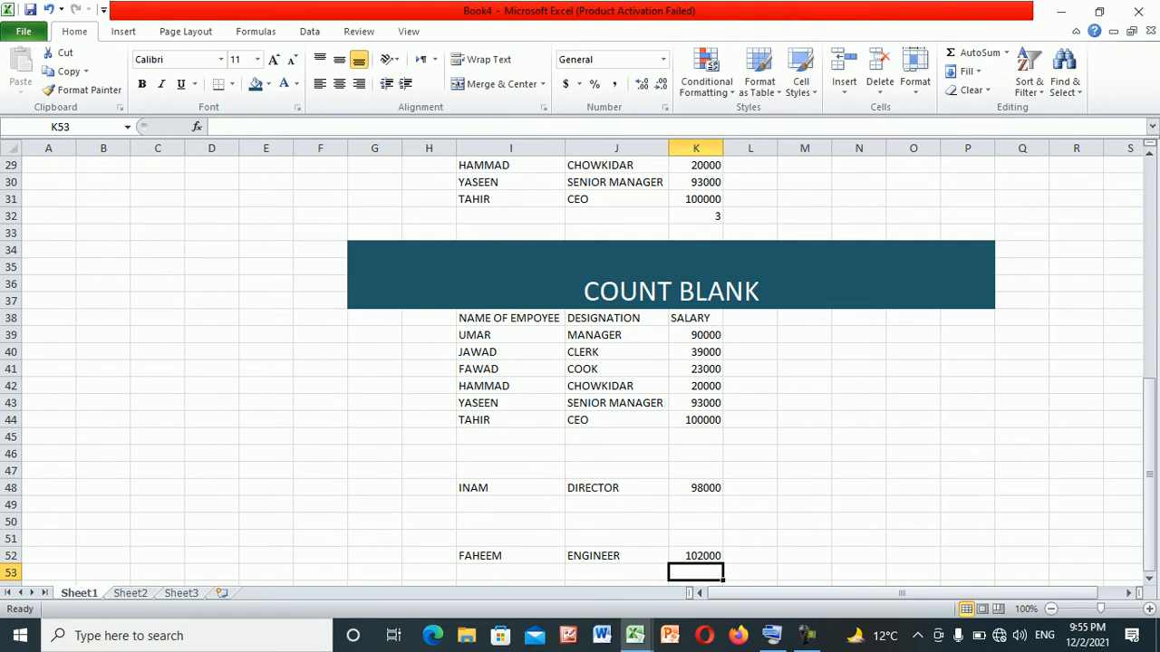
- Re-enter the salary 102000 for the ENGINEER record in K52
key("Up")
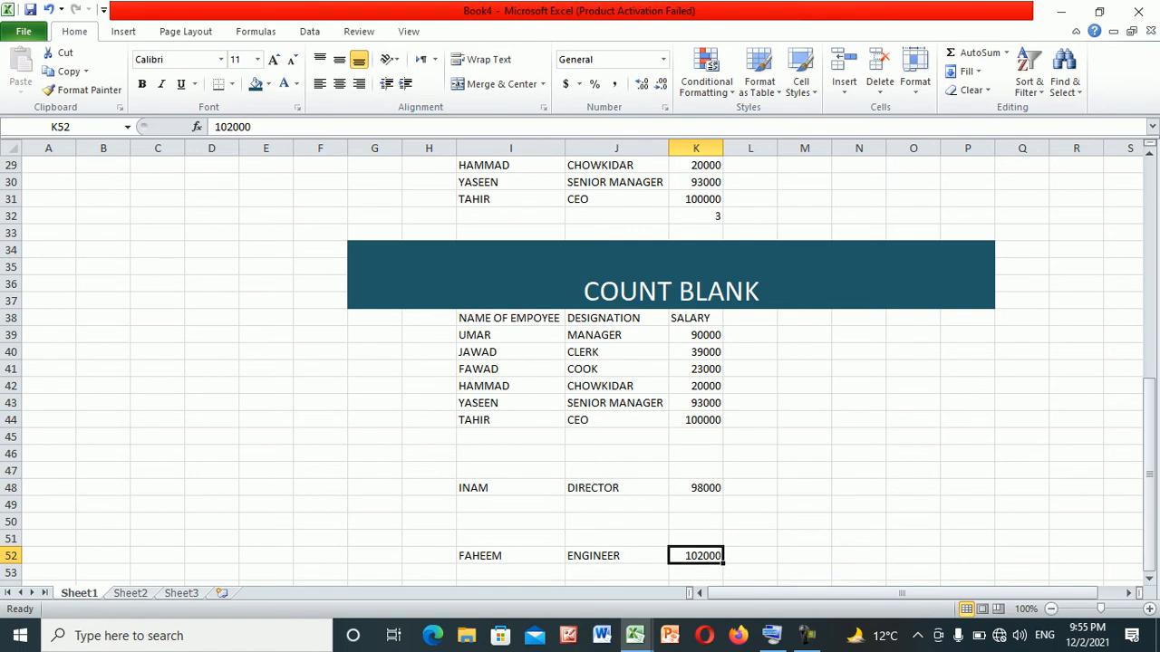
double_click(702, 555)
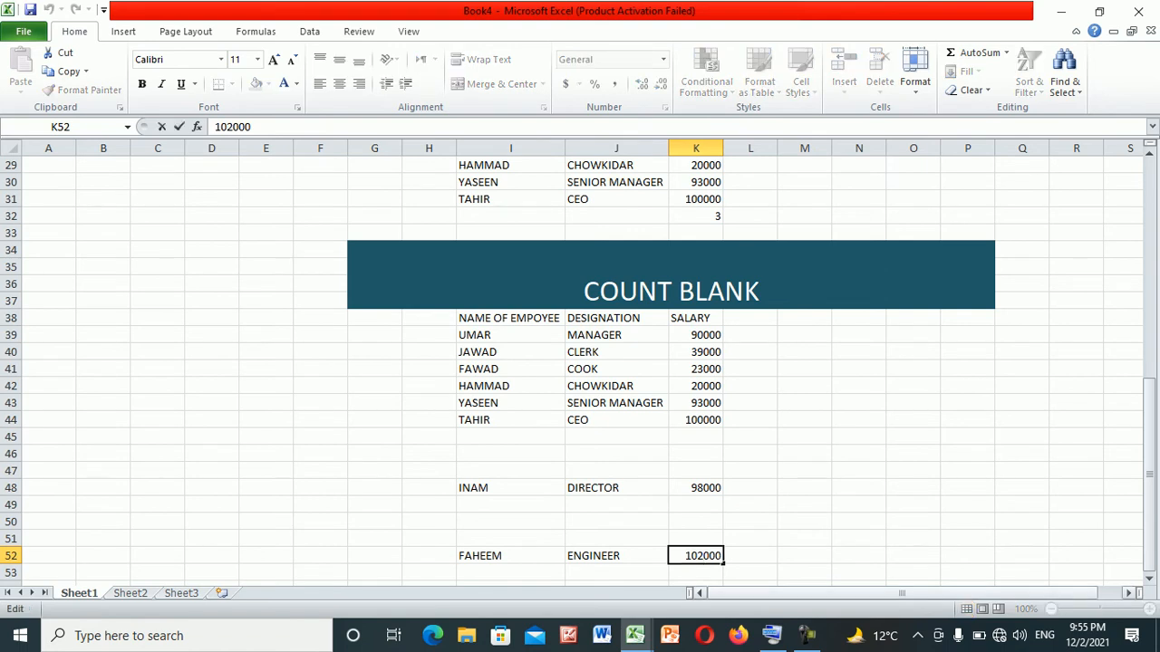
key("Return")
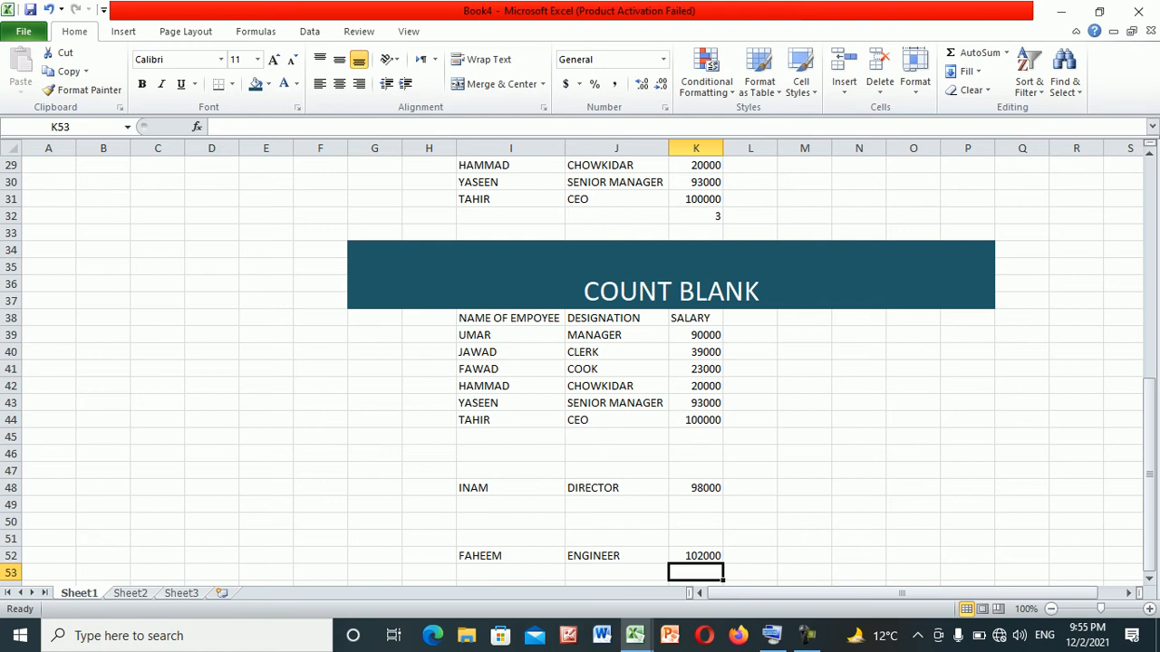
left_click(696, 555)
type("102")
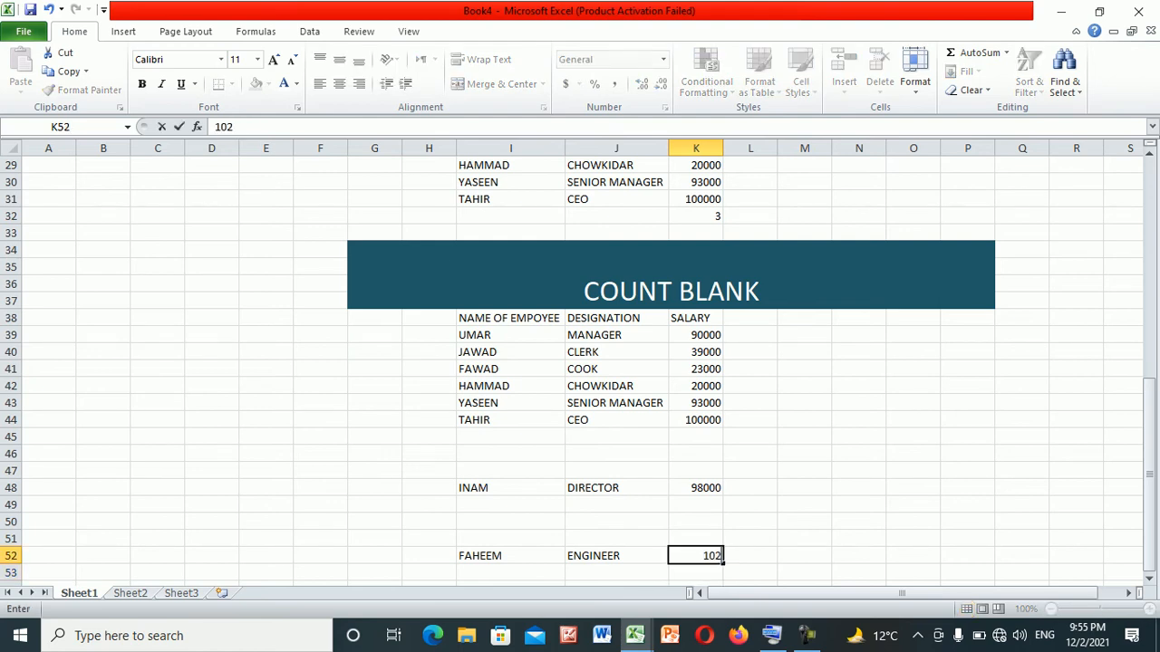
type("00")
key("Left")
key("Right")
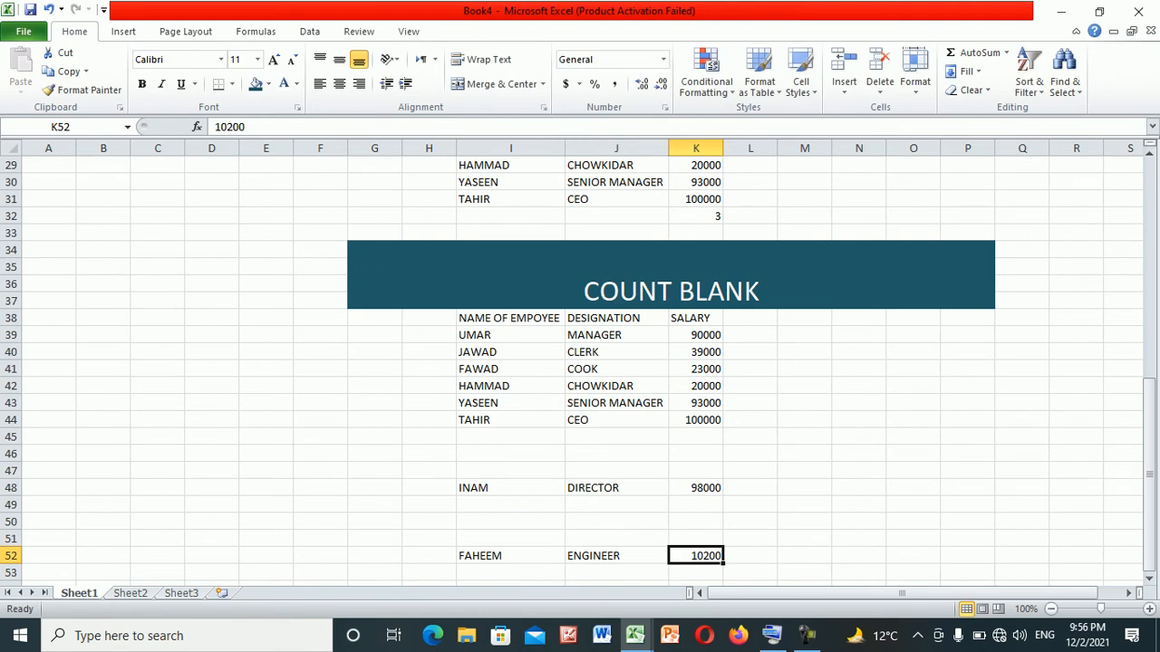
key("F2")
type("0")
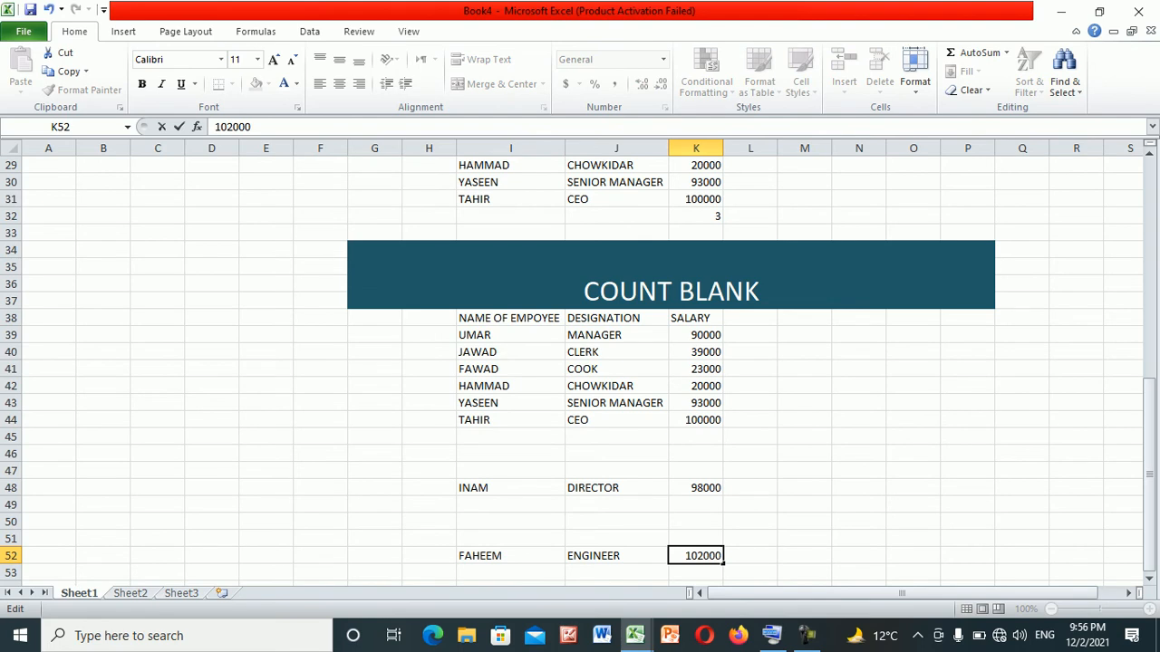
key("Return")
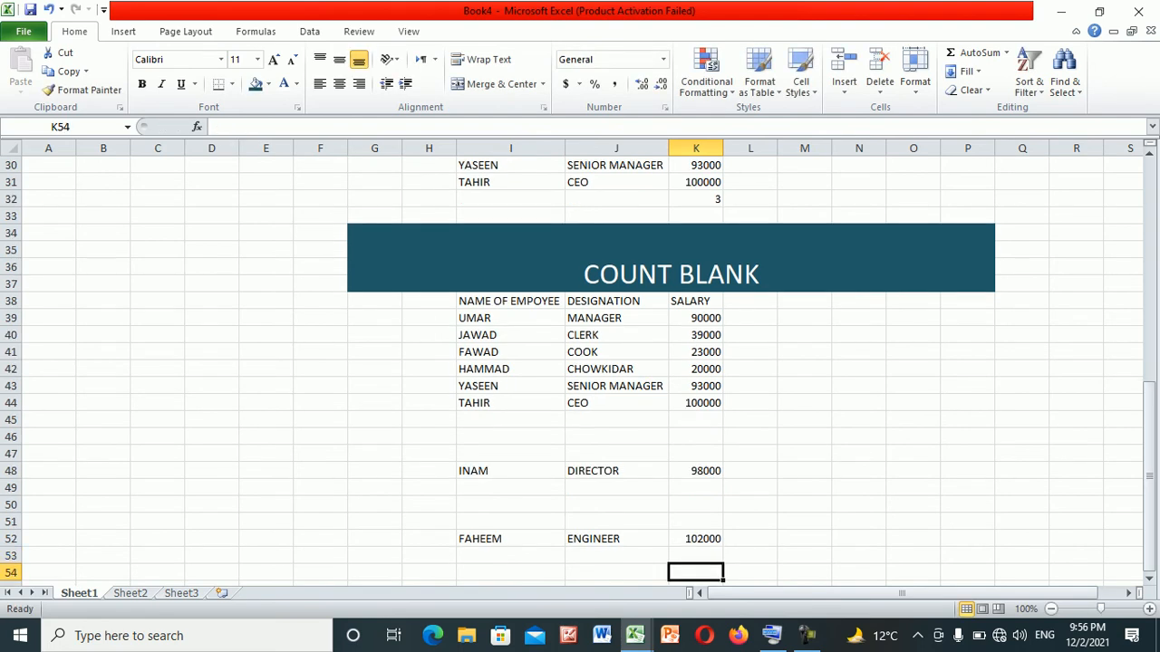
- Enter the formula =COUNTBLANK(K39:K52) in K53 to count the empty cells of the salary column
type("=")
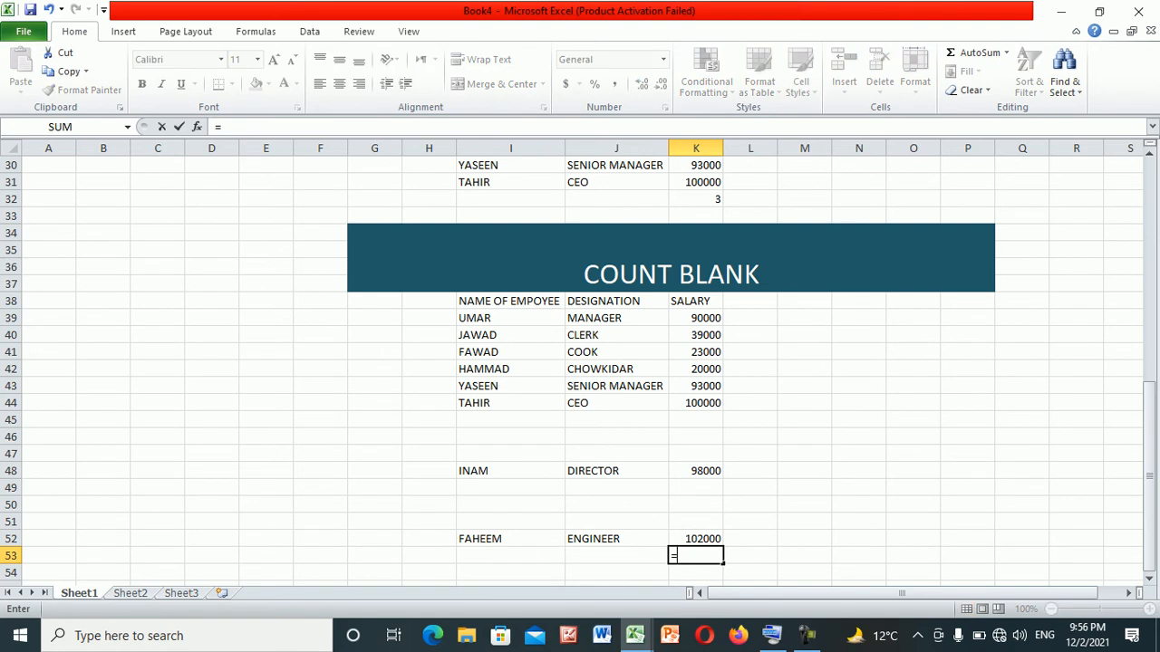
type("COUNTBLACK")
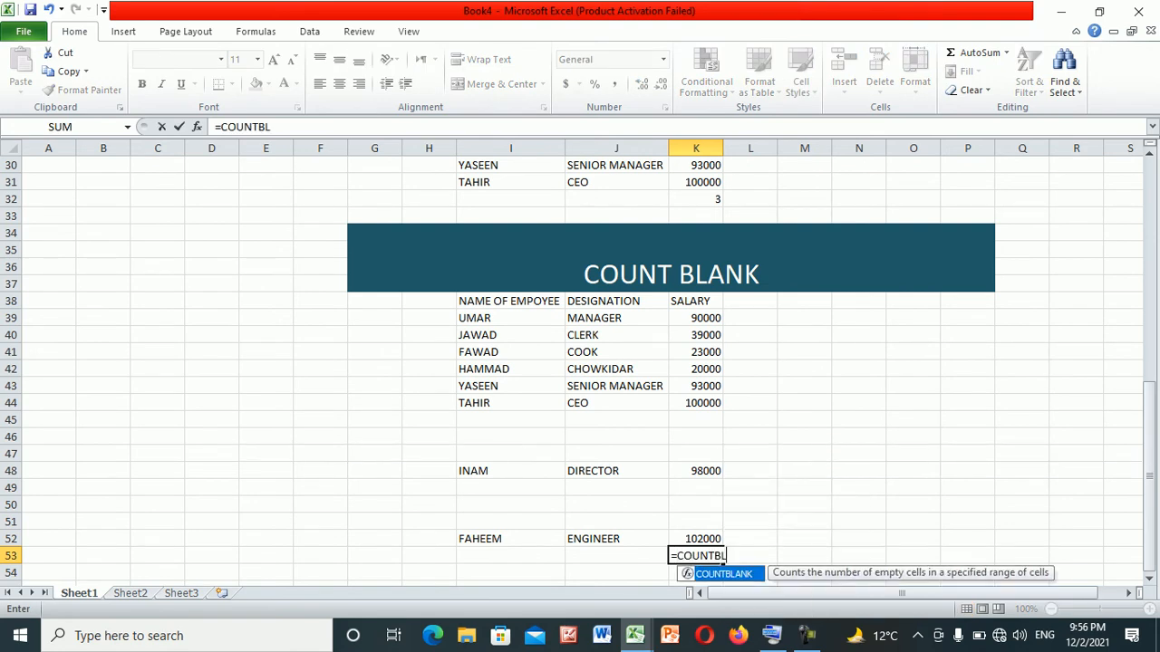
key("BackSpace")
key("BackSpace")
type("K")
key("BackSpace")
type("NK")
double_click(723, 573)
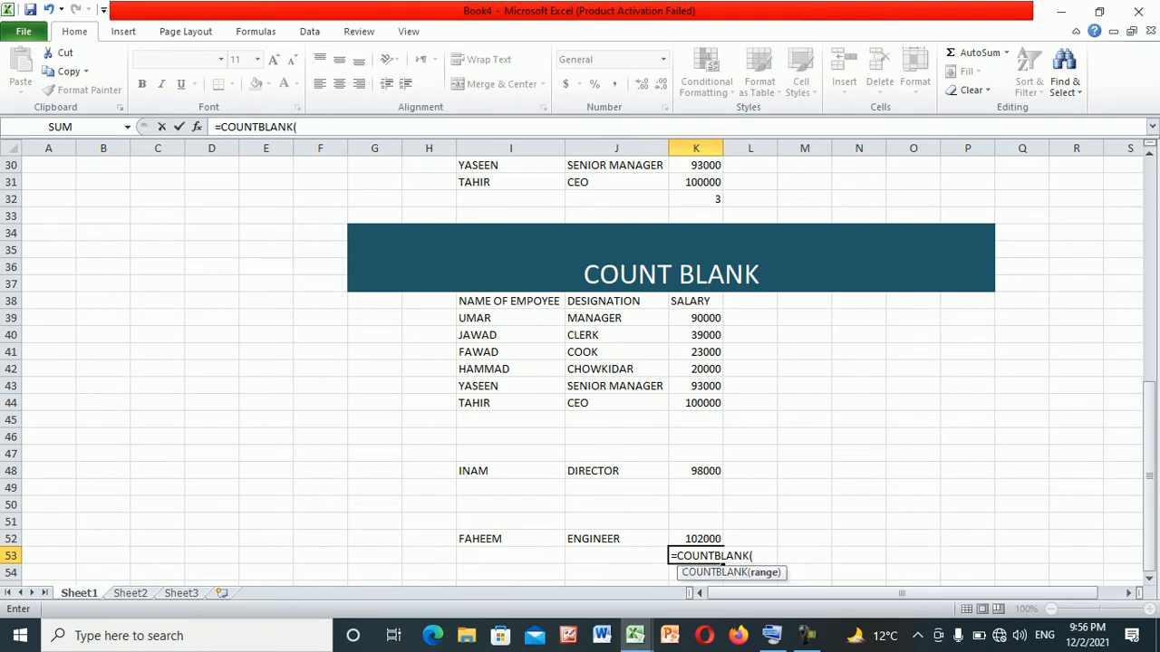
left_click(696, 318)
left_click_drag(696, 318, 716, 539)
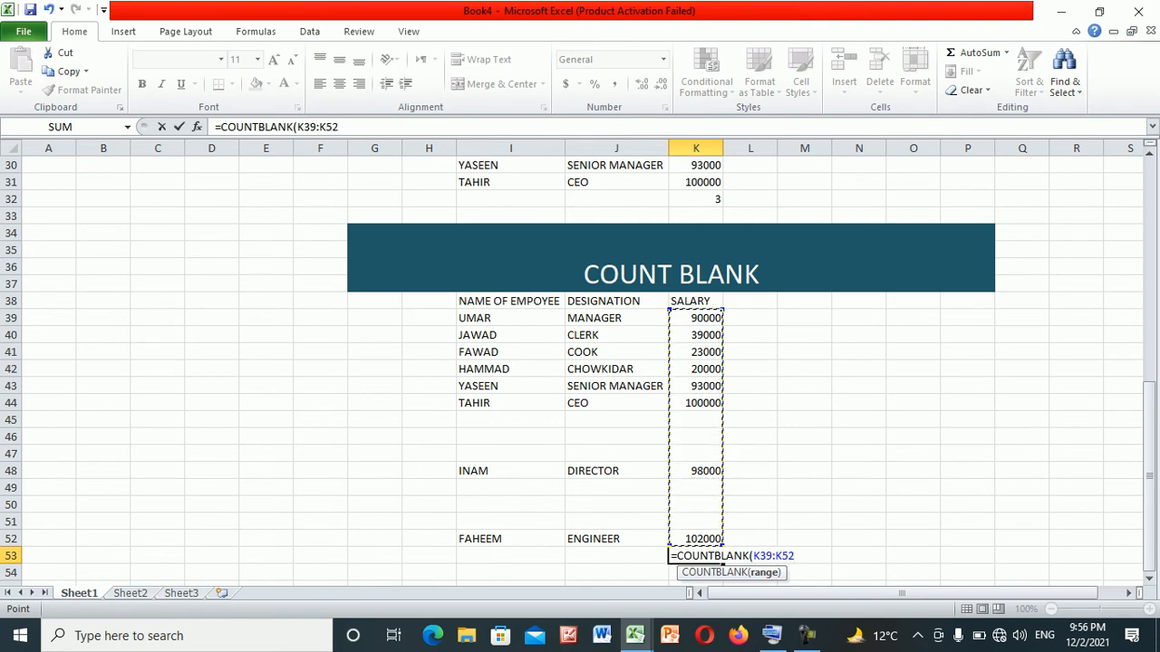
type(")")
key("Return")
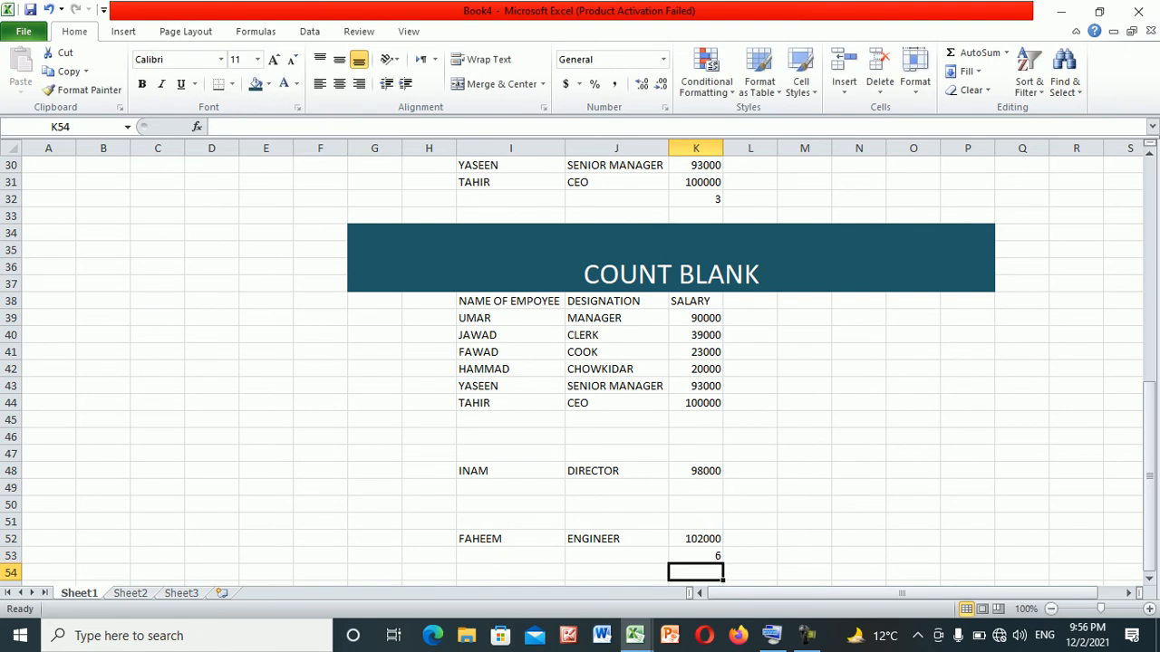
- Go through the blank salary cells between K45 and K51 to check them against the COUNTBLANK result
left_click(703, 522)
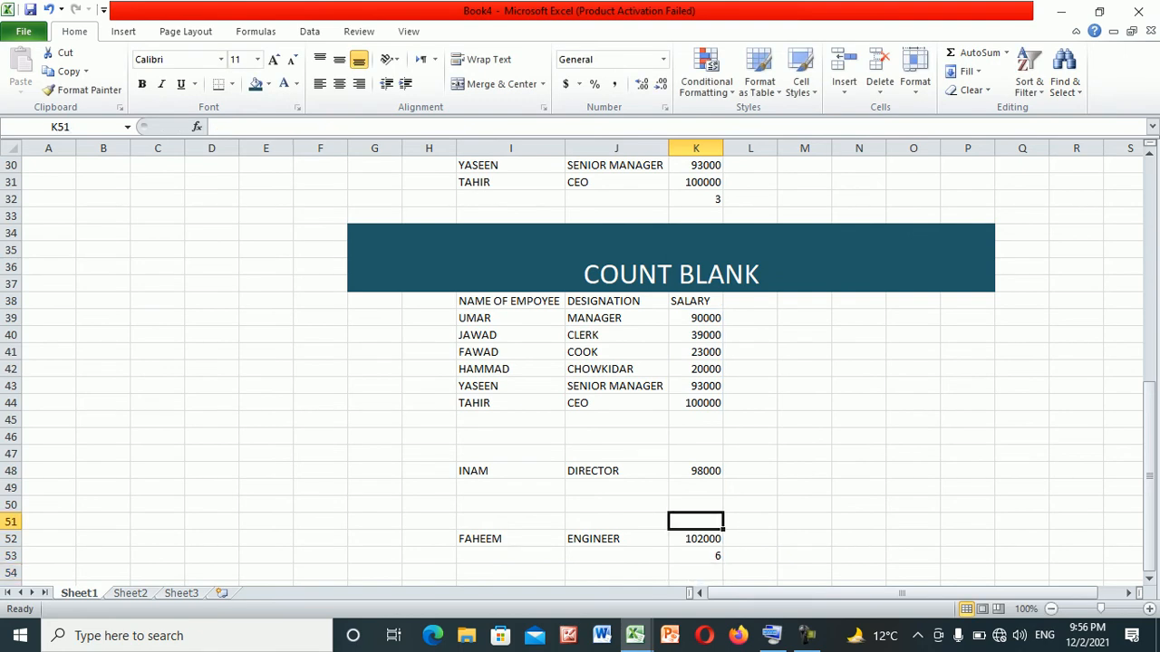
key("Up")
key("Up")
key("Up")
key("Up")
key("Up")
key("Up")
key("Down")
key("Down")
key("Down")
key("Down")
key("Down")
key("Down")
key("Down")
key("Down")
key("Down")
key("Down")
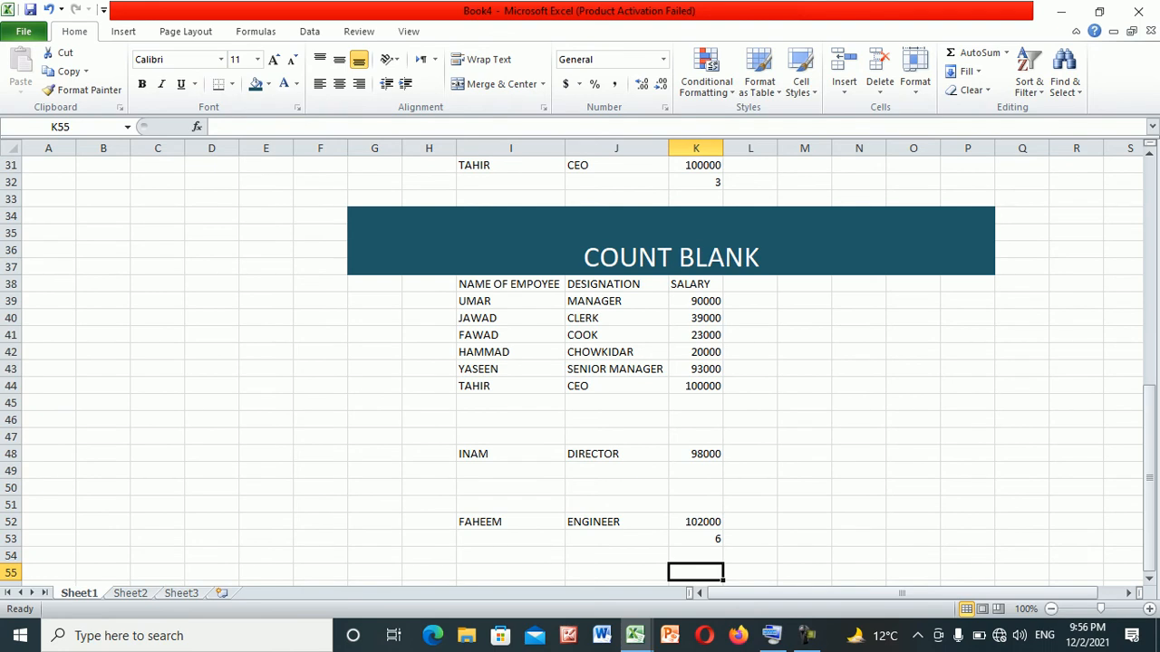
- Merge and center the range G55:P58 below the COUNT BLANK table as a new heading block
key("Down")
key("Down")
key("Down")
key("Down")
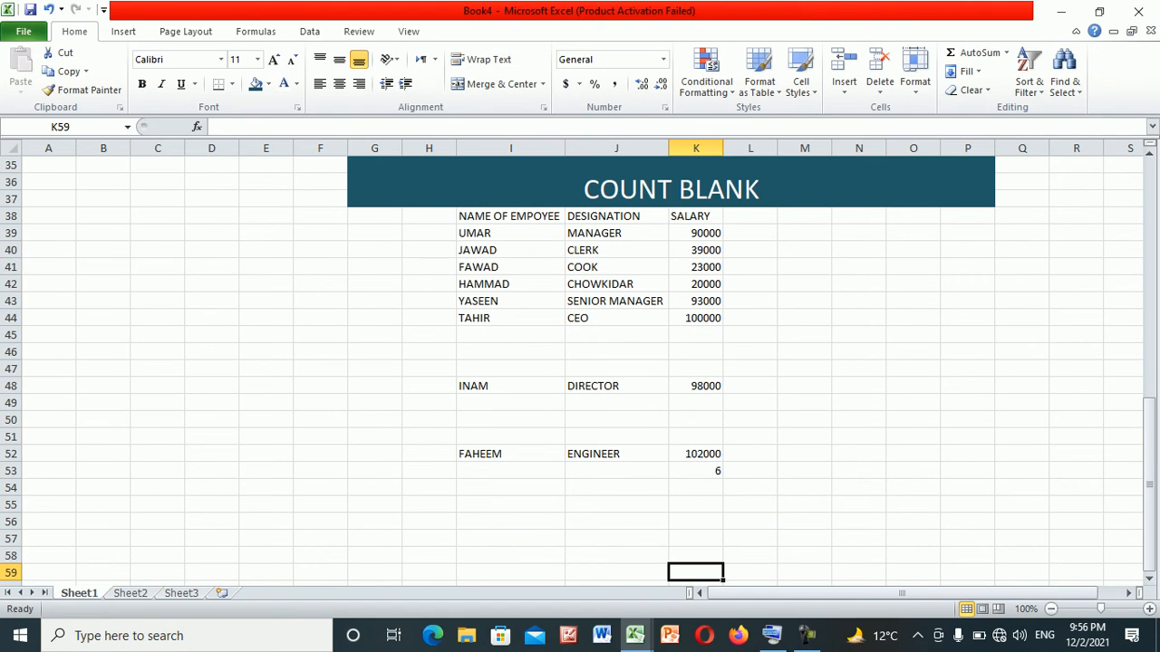
left_click_drag(374, 504, 968, 556)
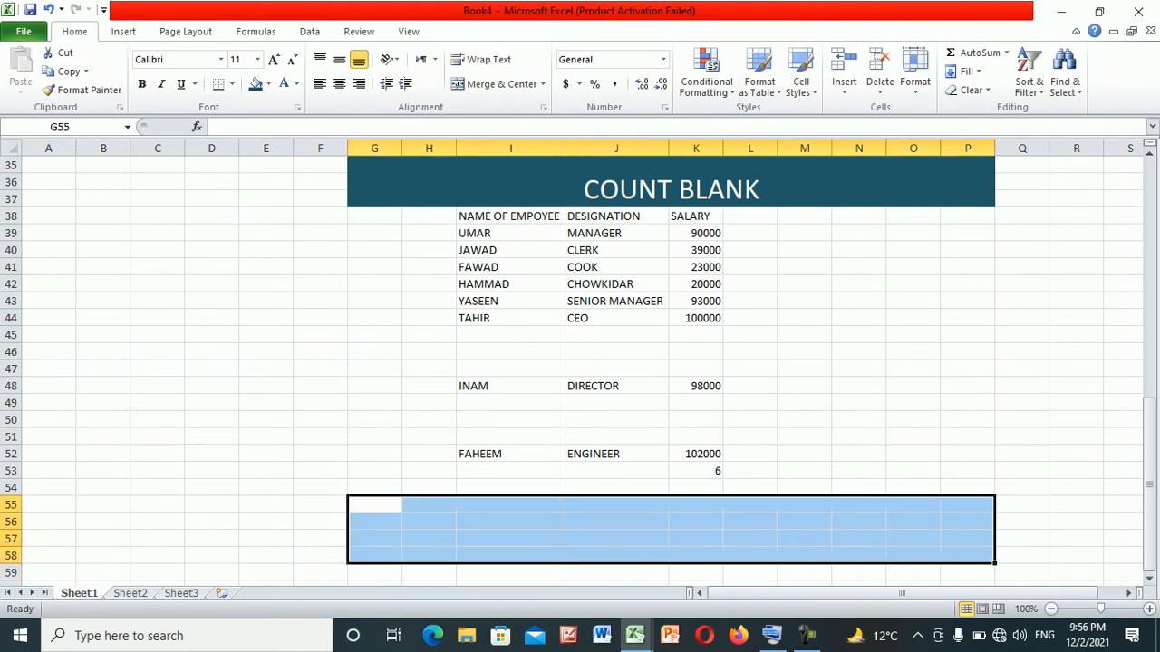
left_click(501, 83)
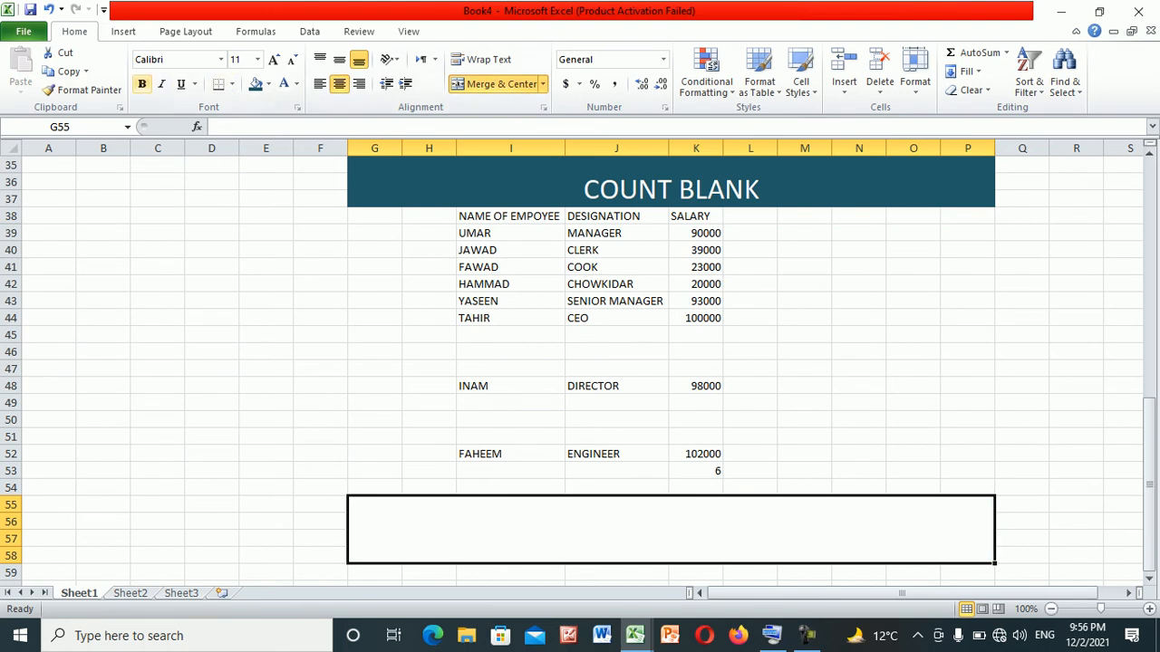
- Copy the COUNT BLANK heading's formatting onto the merged block at G55 and enter the heading PRODUCT there
left_click(471, 185)
left_click(83, 90)
left_click(671, 530)
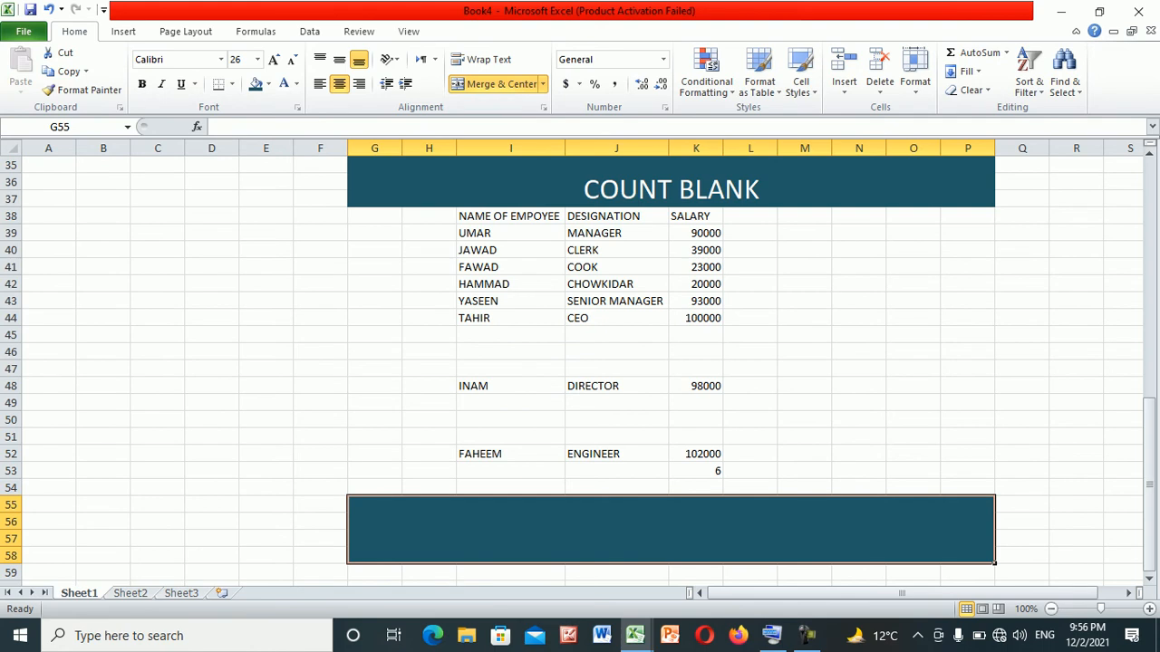
type("PRODUCT")
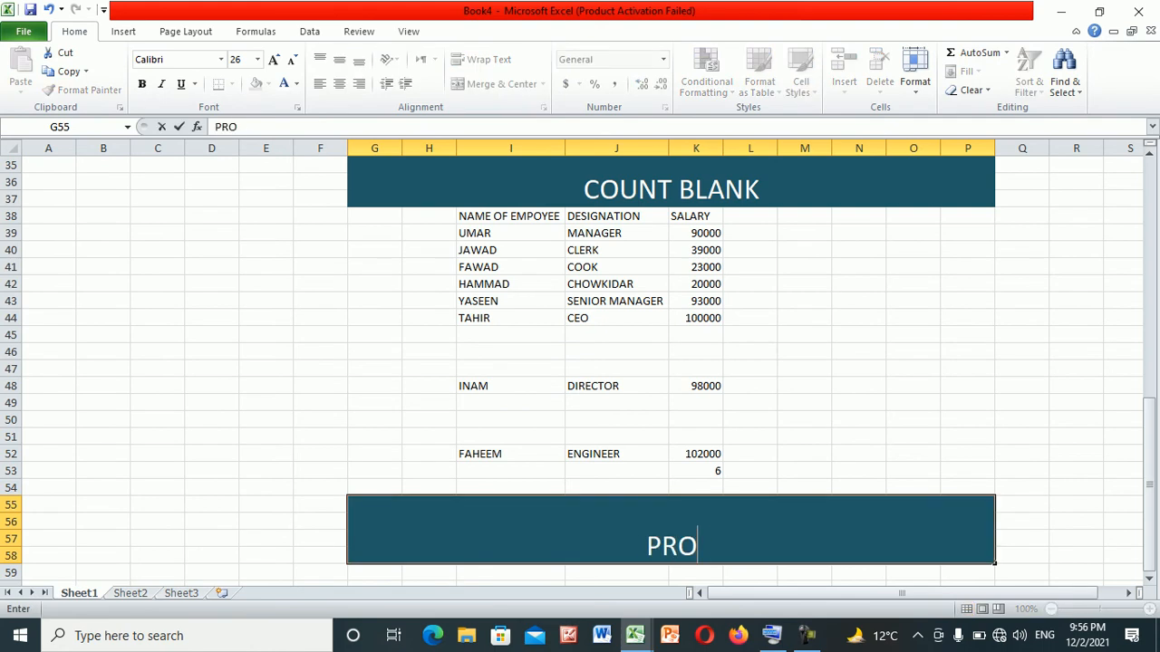
key("Return")
key("Return")
key("Return")
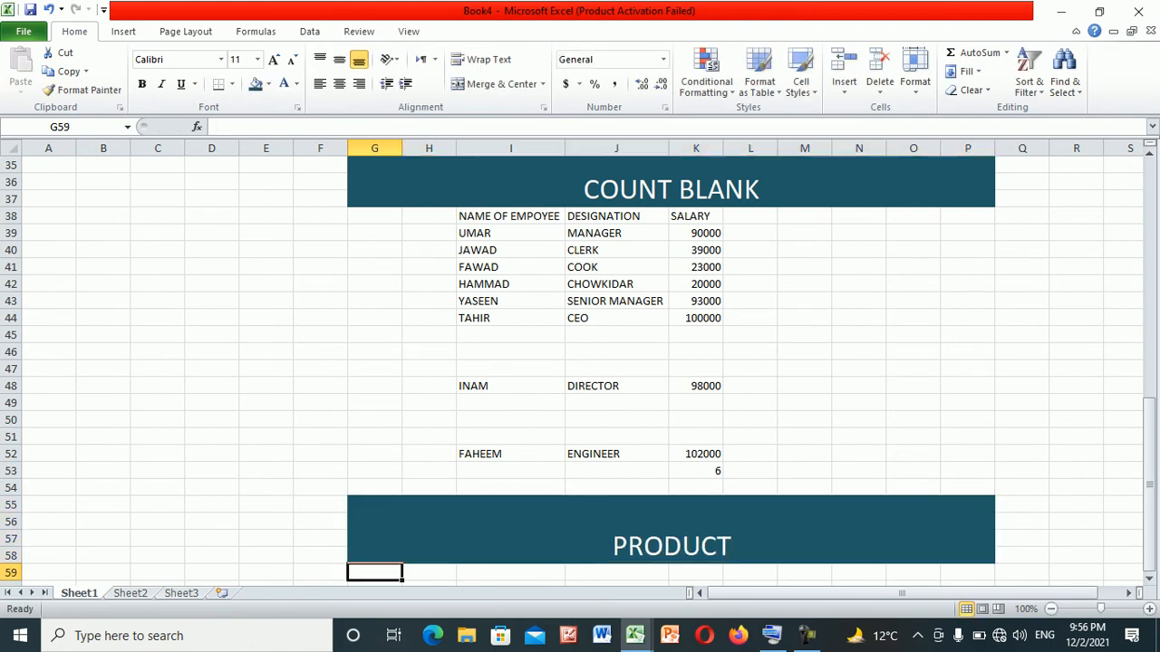
- Enter the numbers 89, 76, 65, 2, 4 and 3 in J59:J64 below the PRODUCT heading
key("Right")
key("Right")
key("Right")
key("Up")
key("Up")
type("89")
key("Return")
type("76")
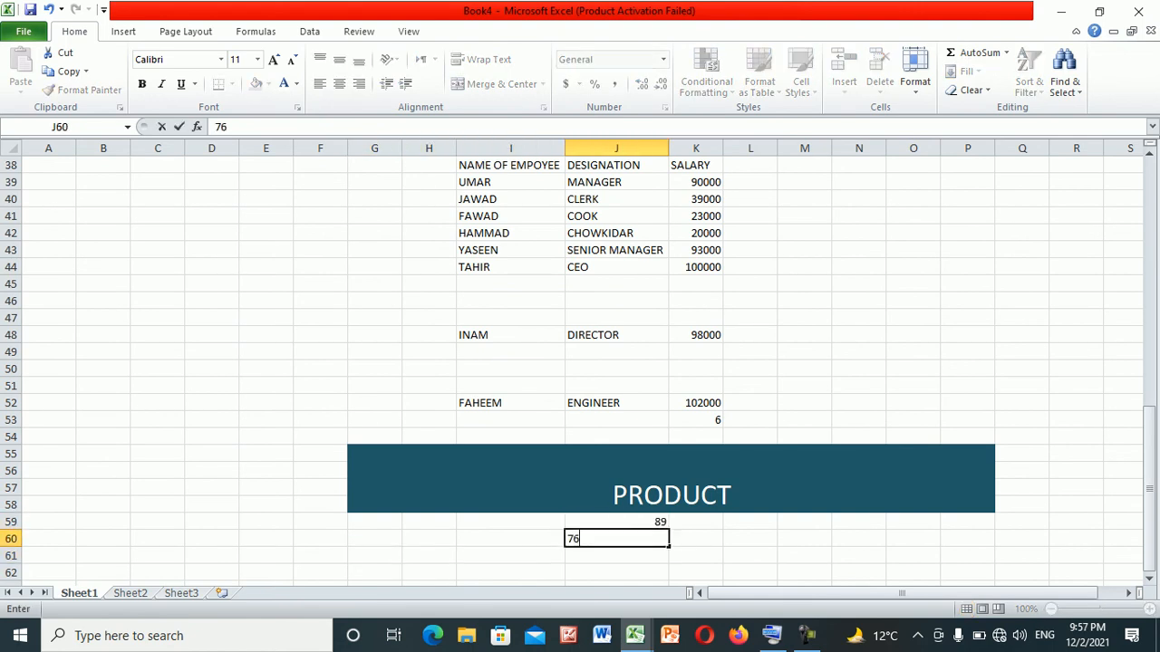
key("Return")
type("65")
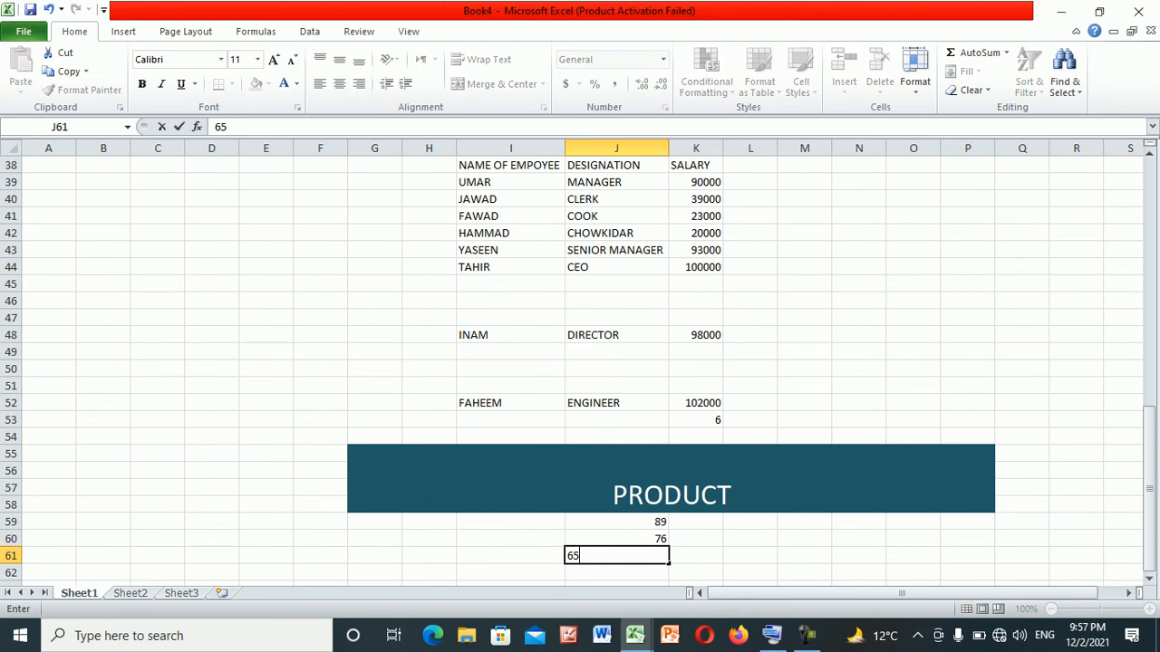
key("Return")
type("2")
key("Return")
type("4")
key("Return")
type("3")
key("Up")
key("Up")
key("Down")
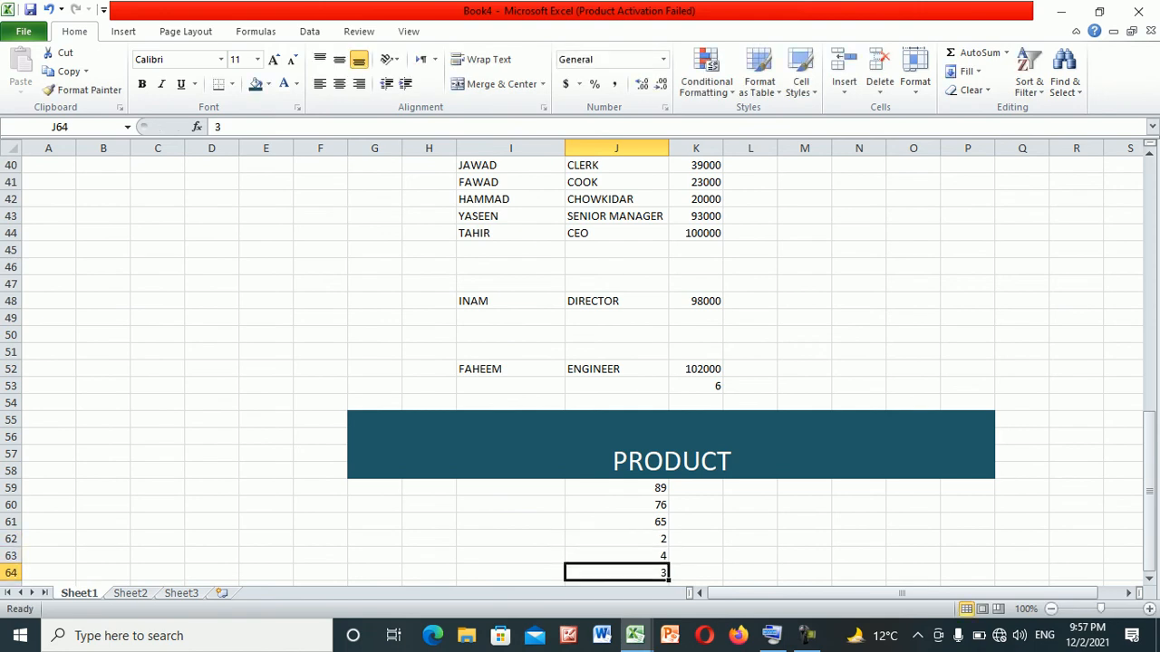
- Enter the formula =PRODUCT(J59,J62,J64) in J65 to multiply the first, fourth and last numbers
key("Down")
key("Down")
key("Down")
key("Up")
type("=")
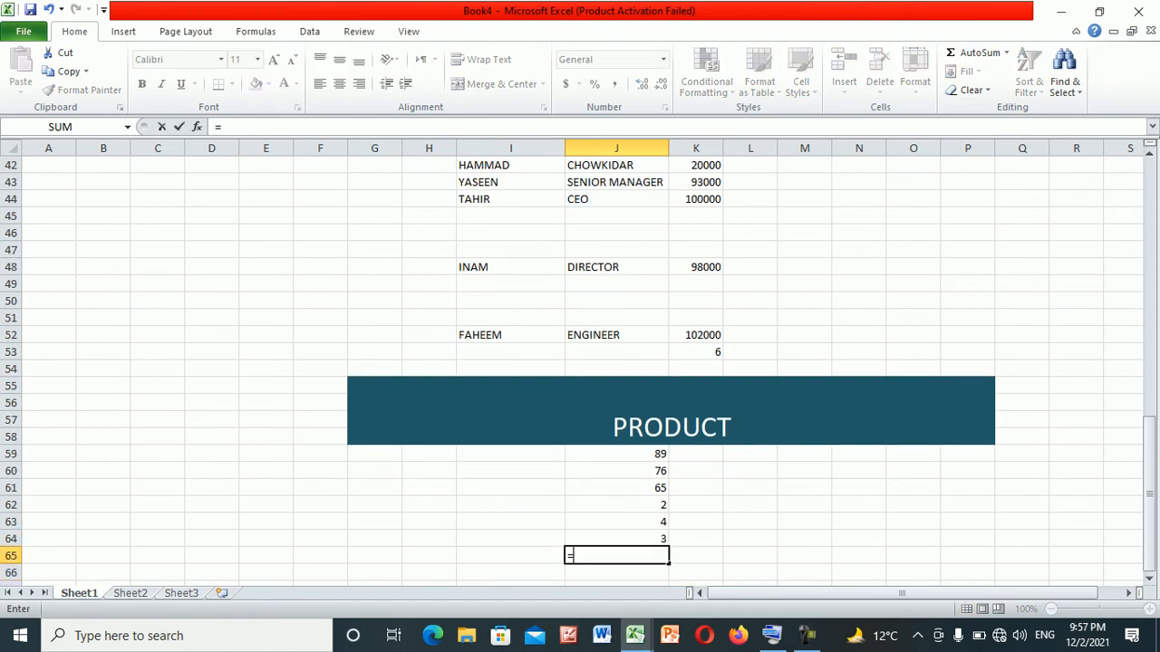
type("PRODUC")
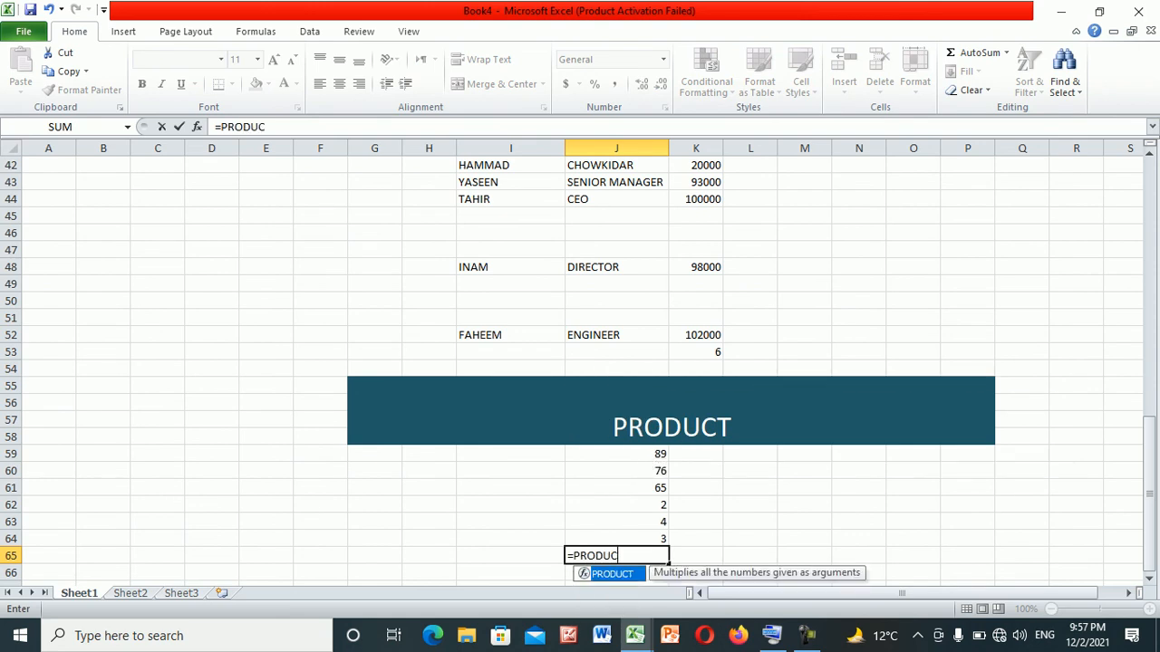
type("T(")
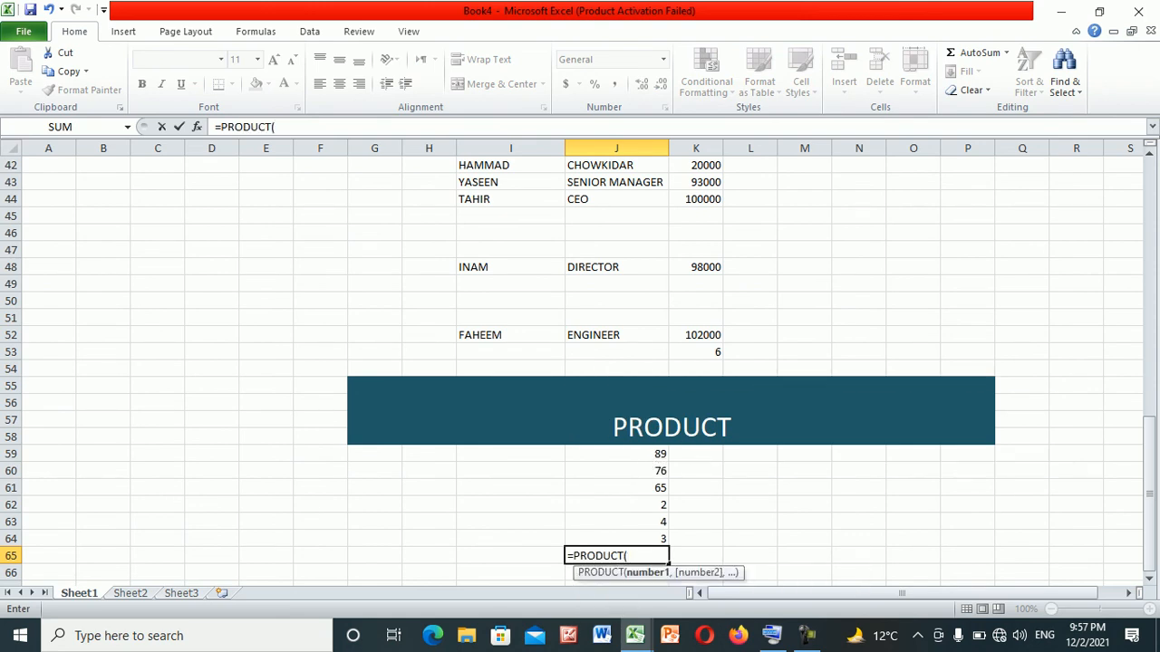
left_click(616, 454)
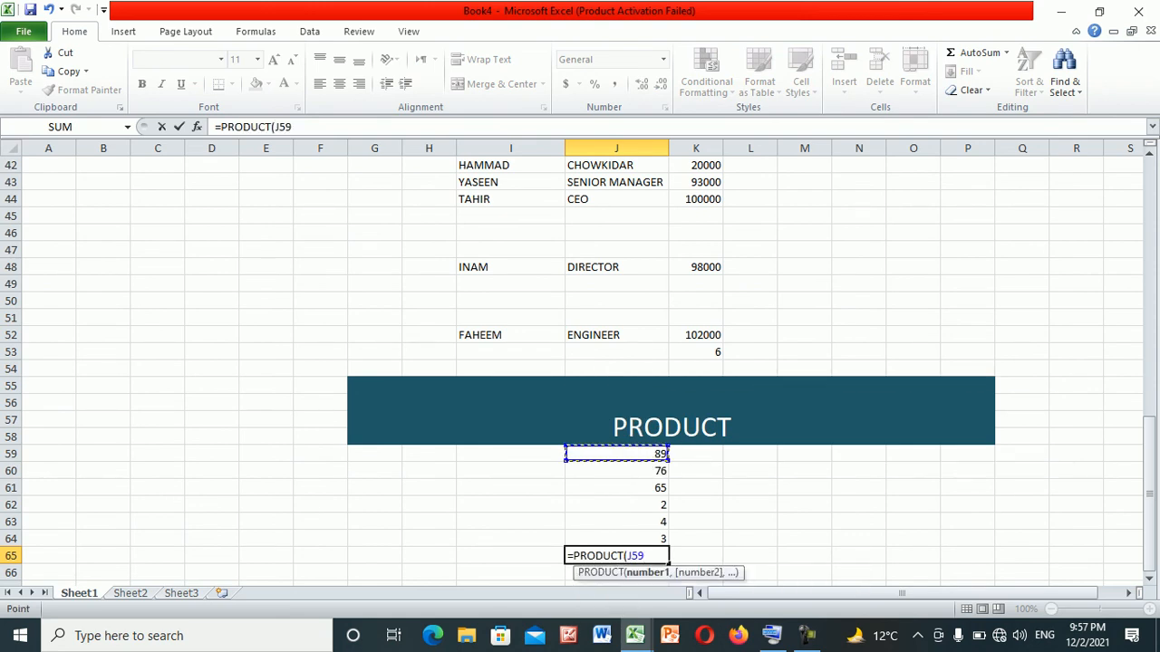
type(",")
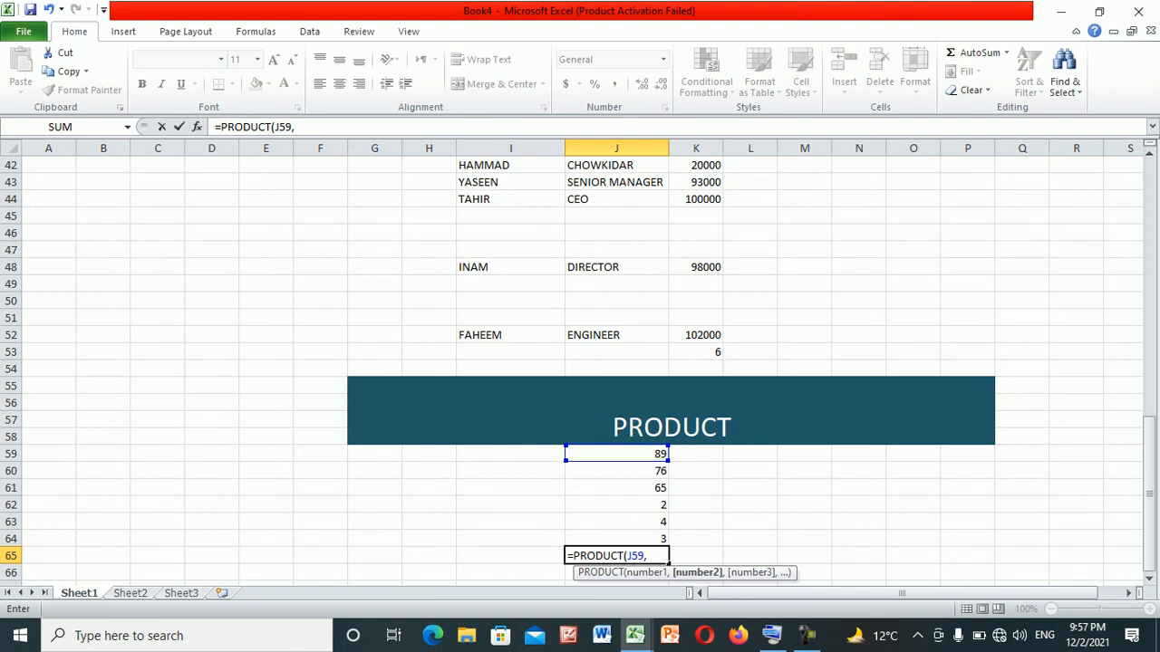
left_click(616, 505)
type(",")
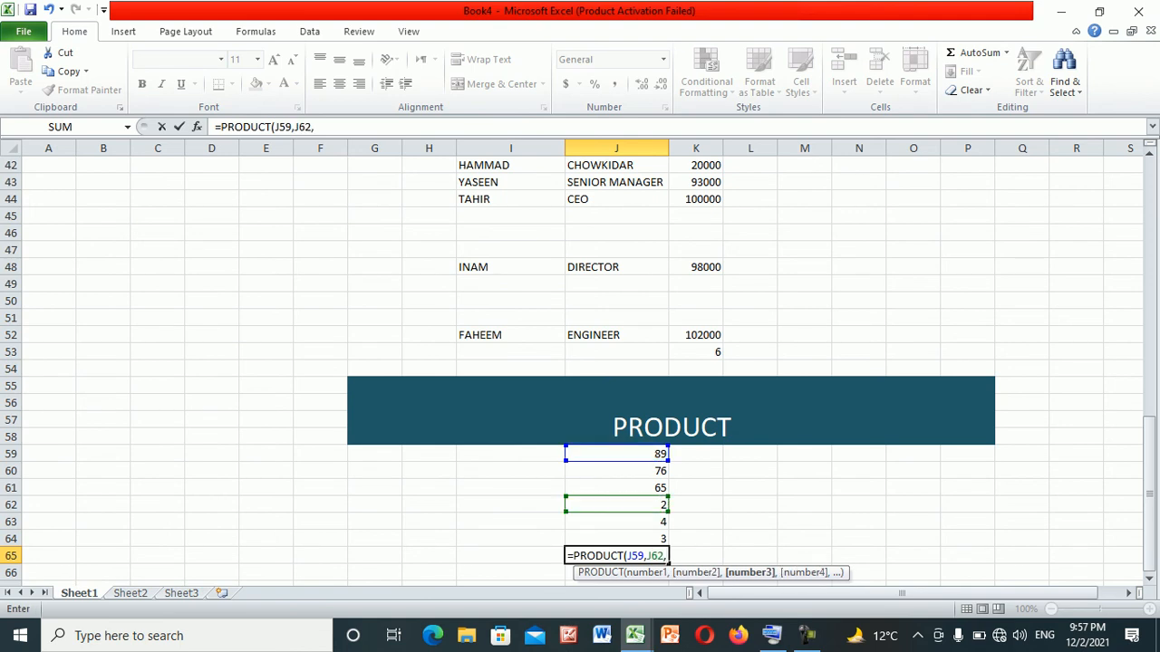
left_click(616, 539)
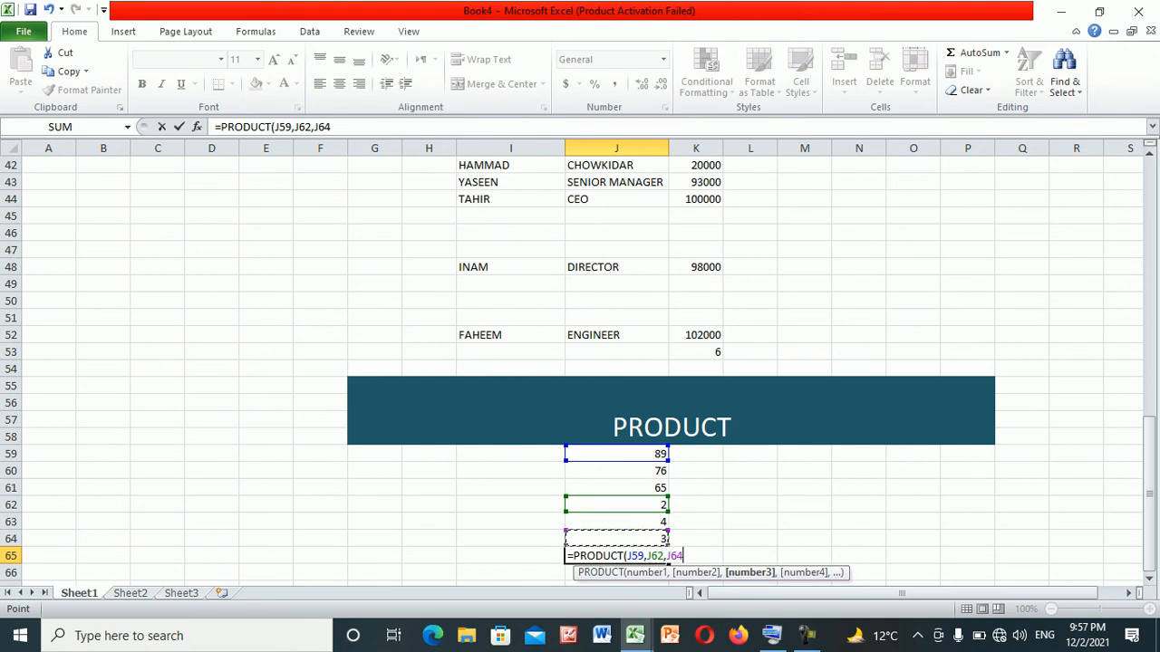
type(")")
key("Return")
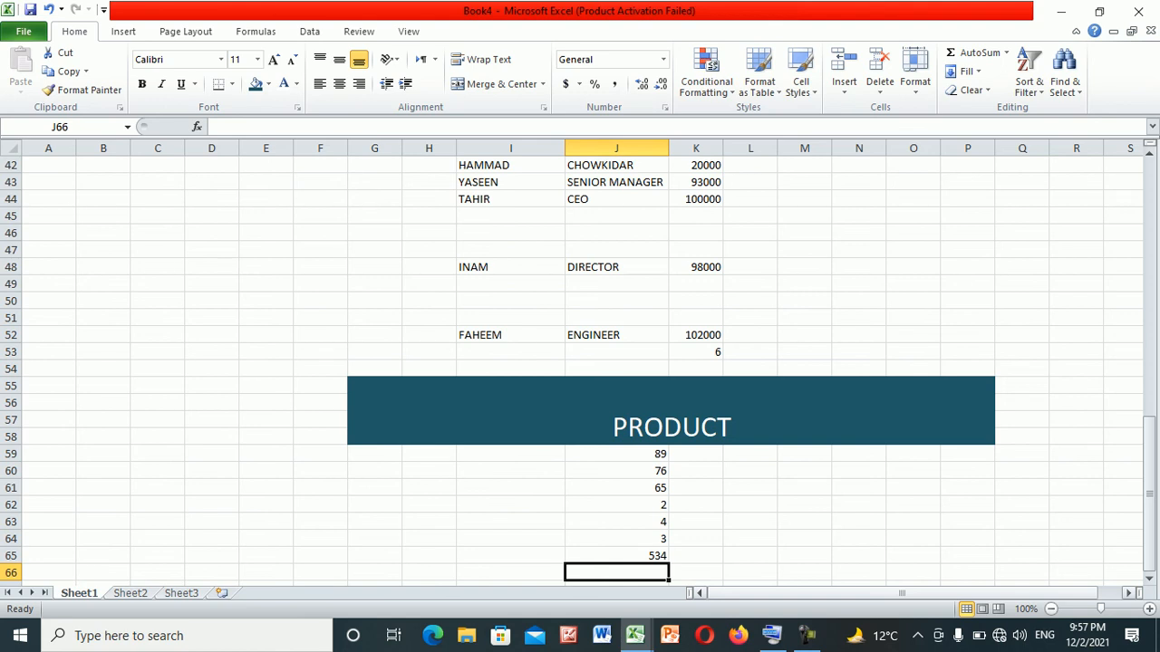
- Merge and center the range G66:P69 below the PRODUCT example as the next heading block
mouse_move(1149, 494)
left_mouse_down()
mouse_move(1148, 237)
mouse_move(1149, 493)
left_mouse_up()
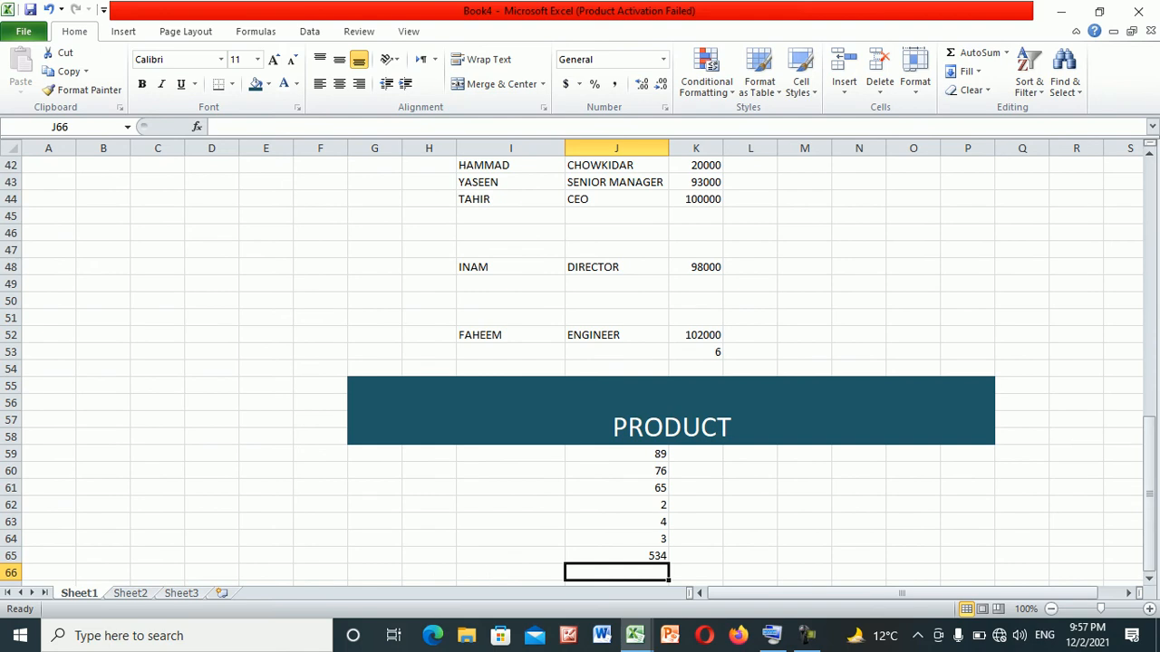
key("Down")
key("Down")
key("Down")
key("Up")
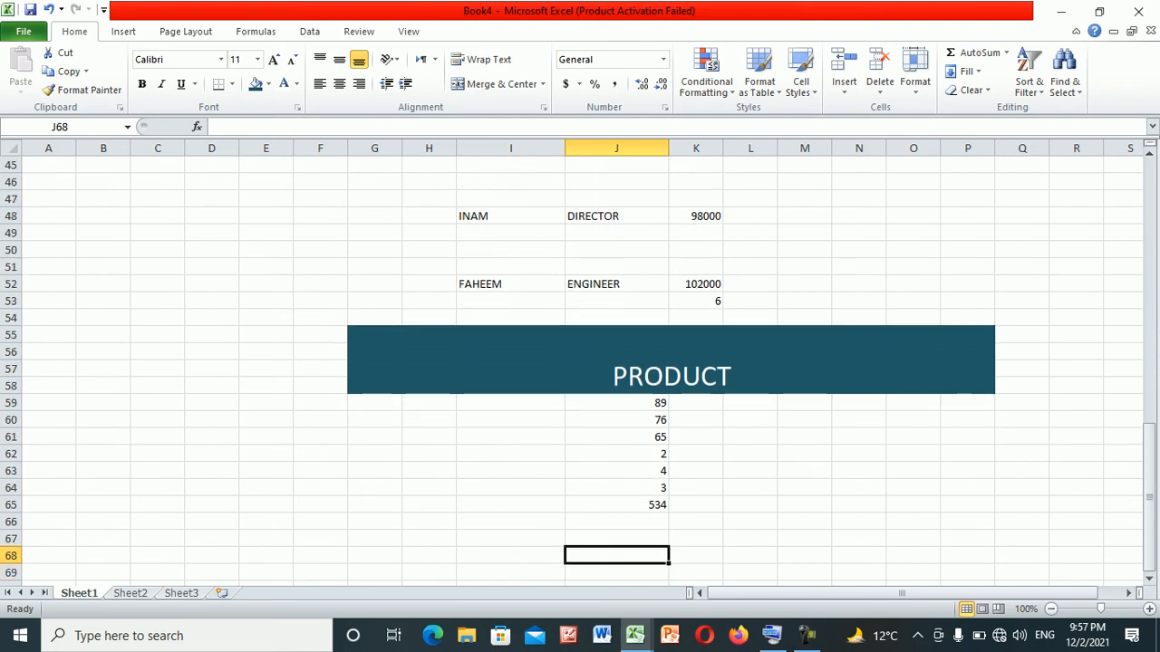
left_click_drag(374, 521, 968, 572)
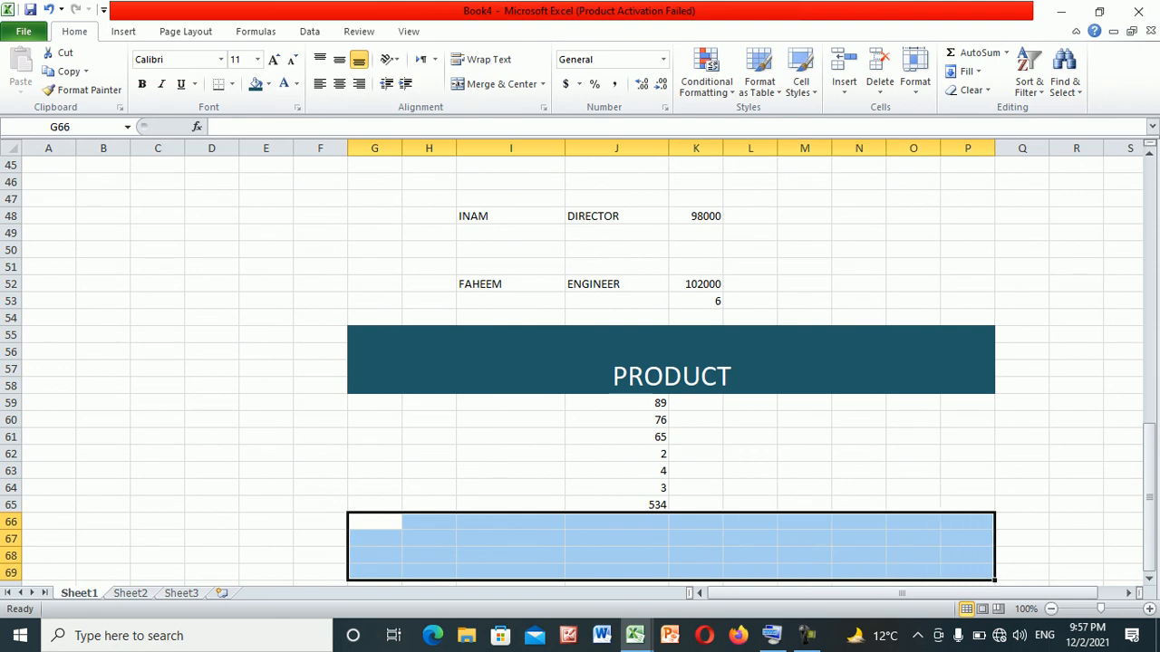
left_click(496, 84)
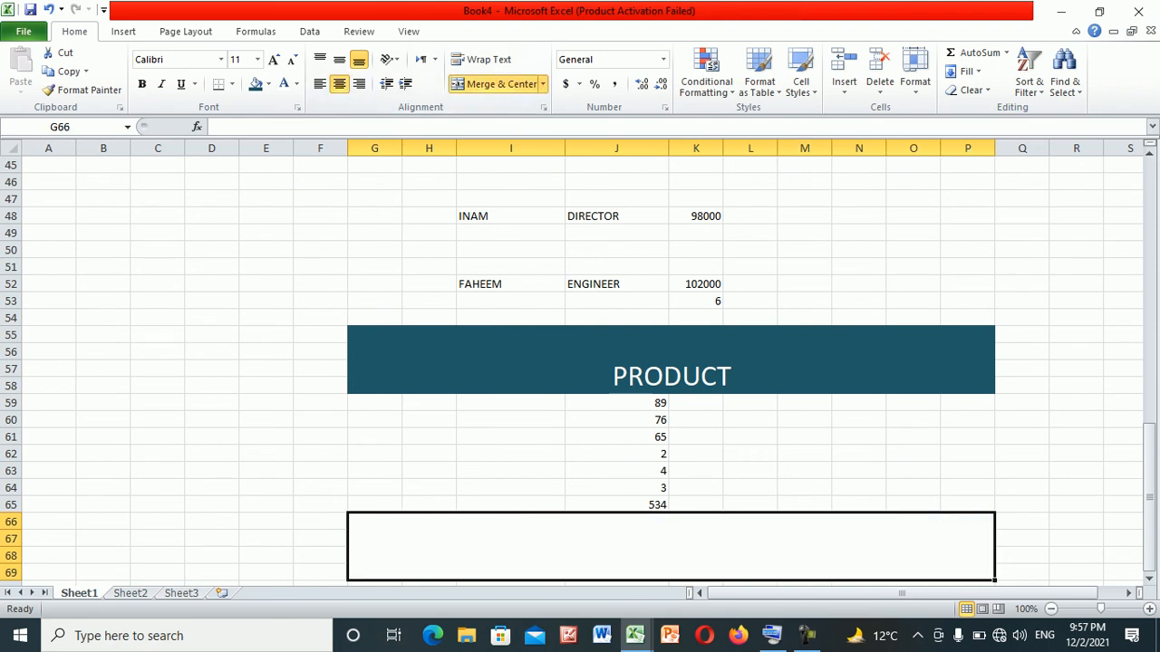
- Copy the PRODUCT heading's formatting onto the merged block at G66 and enter the heading DATE / TIME there
left_click(670, 362)
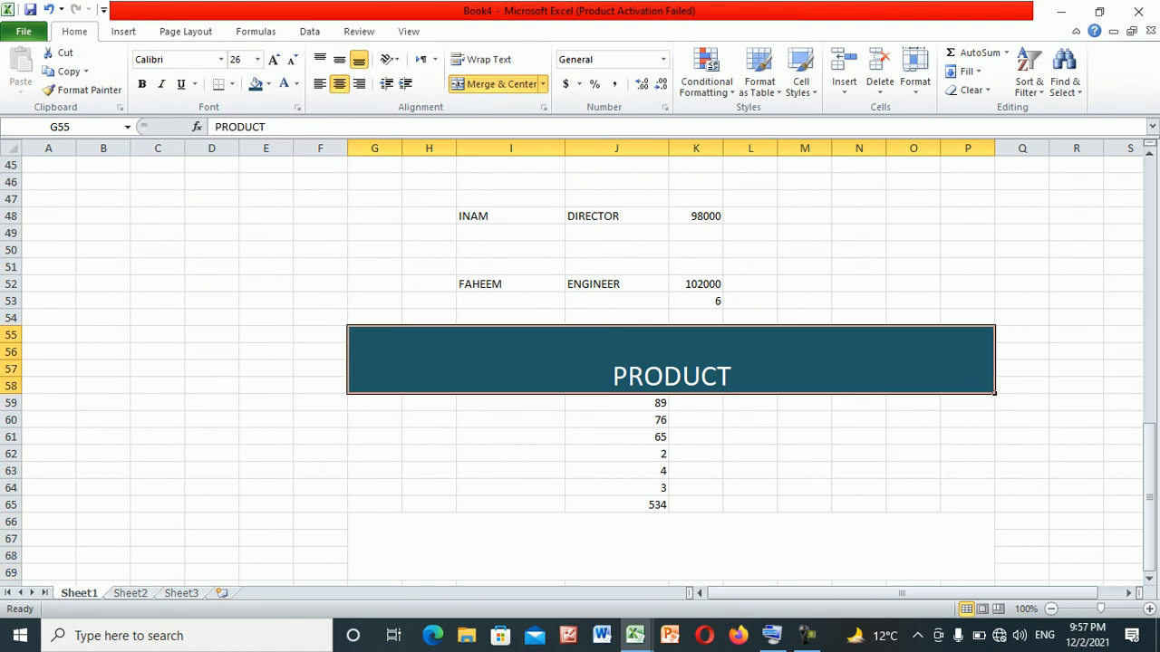
left_click(82, 89)
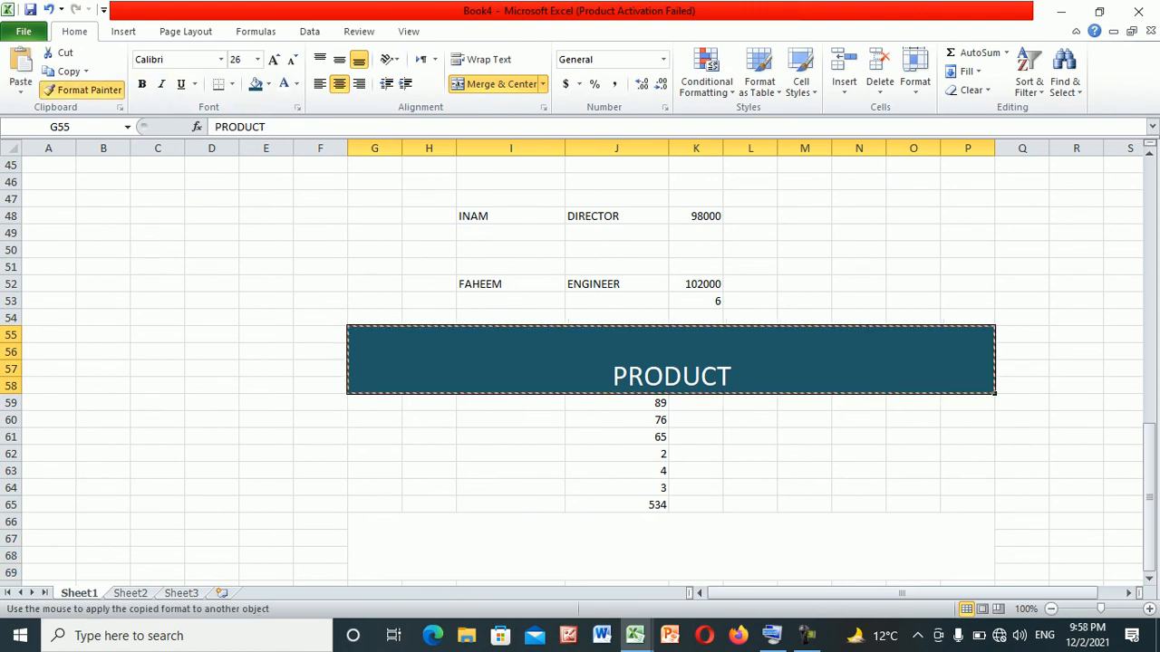
left_click(670, 545)
type("P")
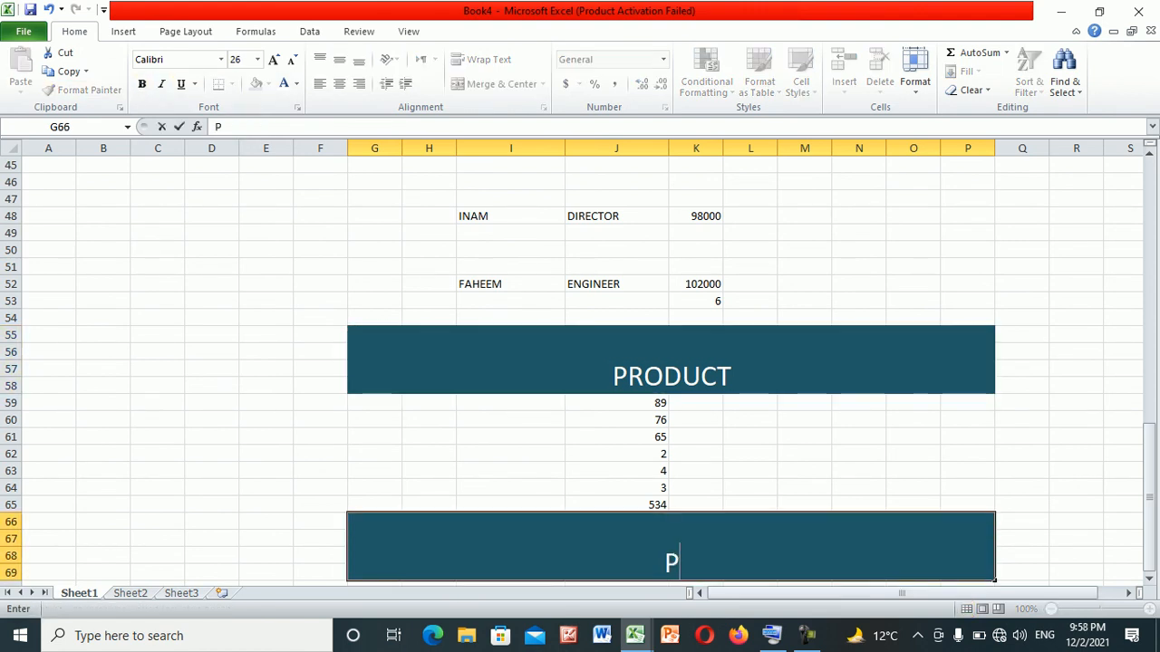
key("BackSpace")
type("TIME")
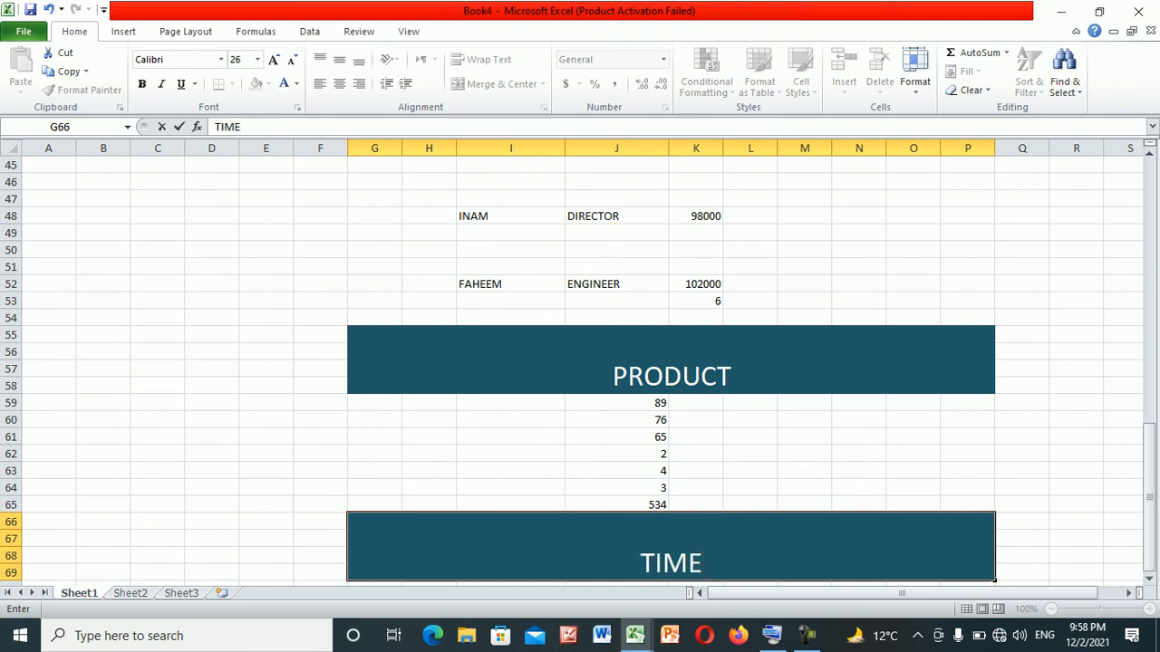
key("BackSpace")
key("BackSpace")
key("BackSpace")
key("BackSpace")
type("DATE")
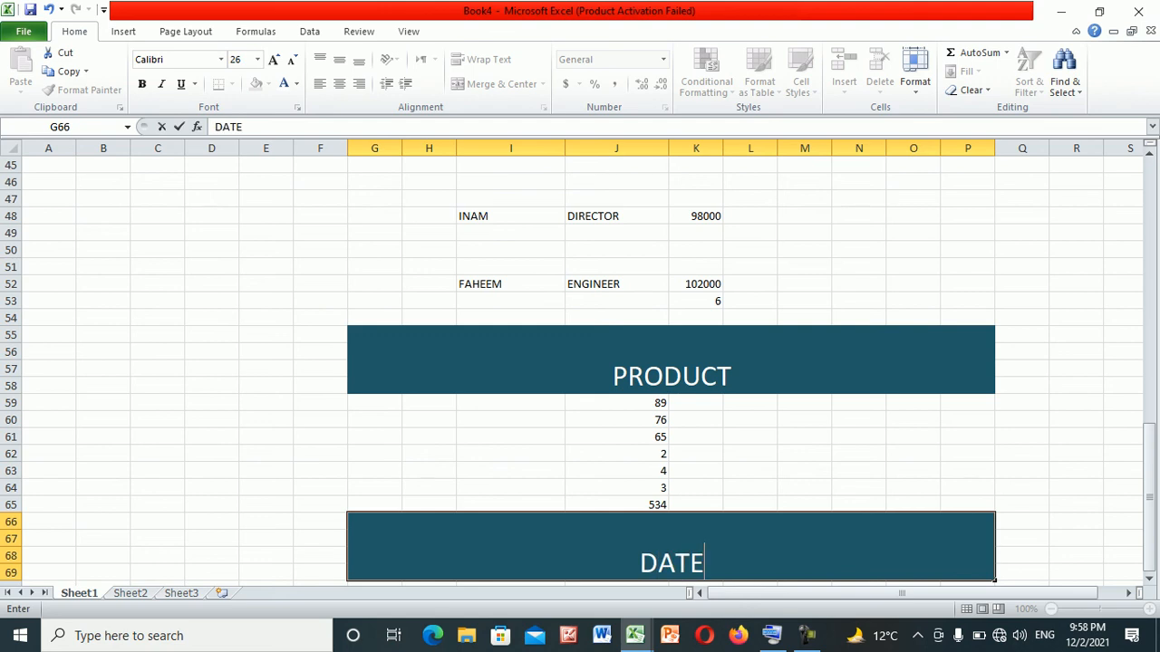
type(" / TIME")
key("Return")
- Enter the formula =NOW() in J71 below the DATE / TIME heading
key("Return")
key("Return")
key("Up")
key("Right")
key("Right")
key("Right")
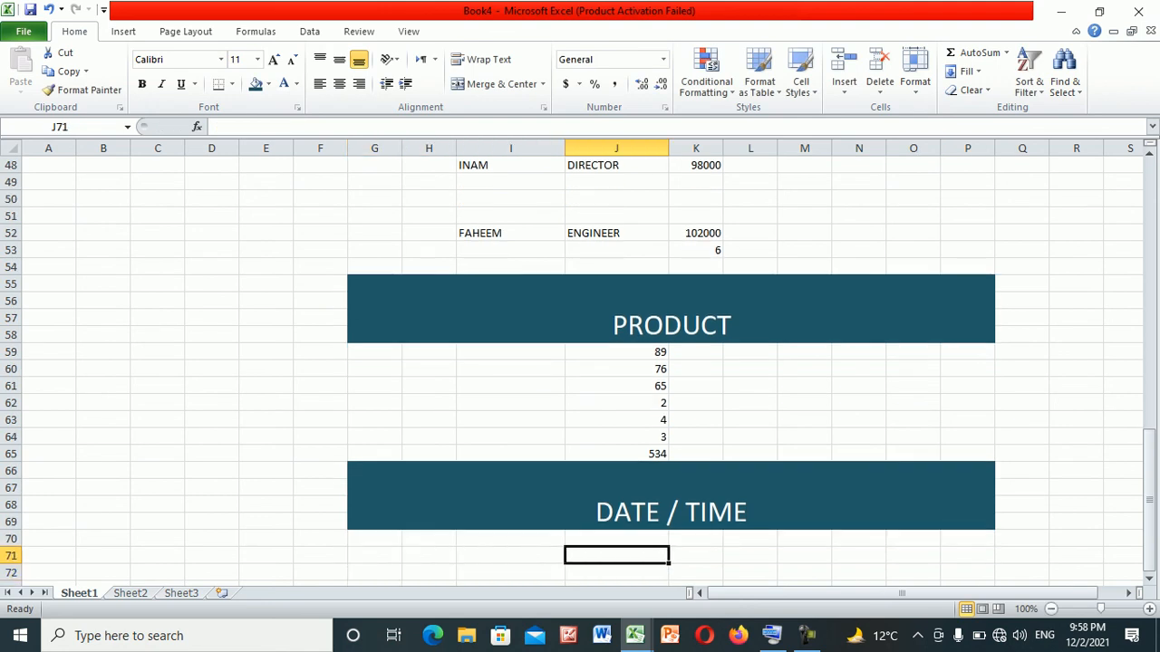
type("=NOW()")
key("Return")
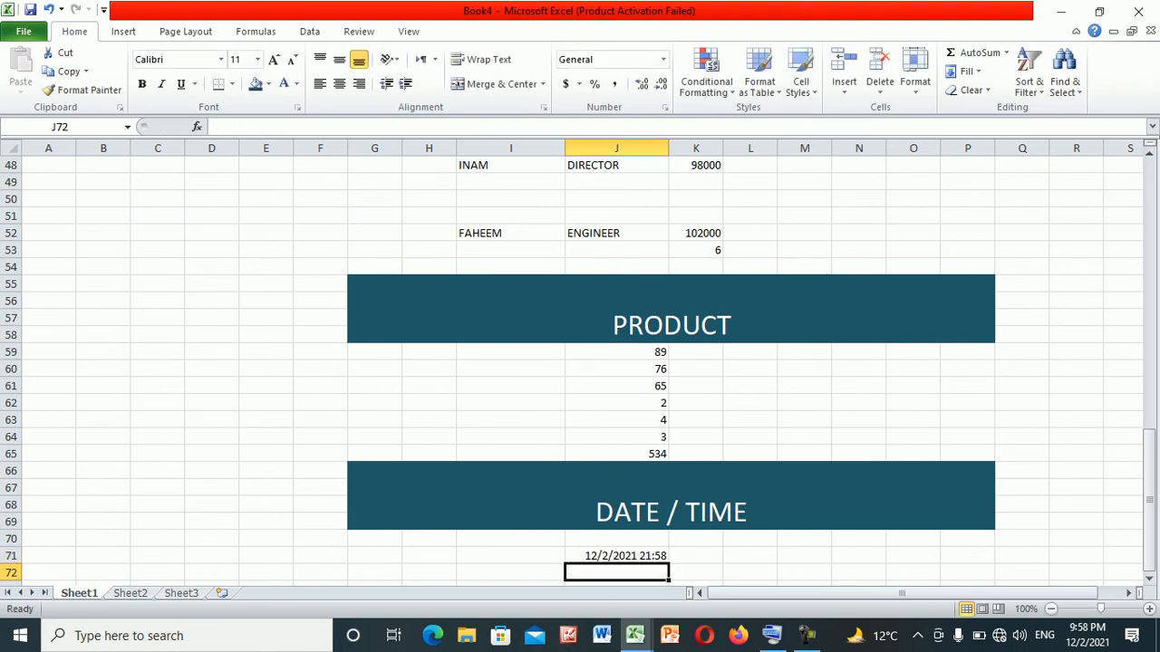
- Label the NOW example by entering DATE AND TIME BOTH in K71
scroll(580, 362, "down", 1)
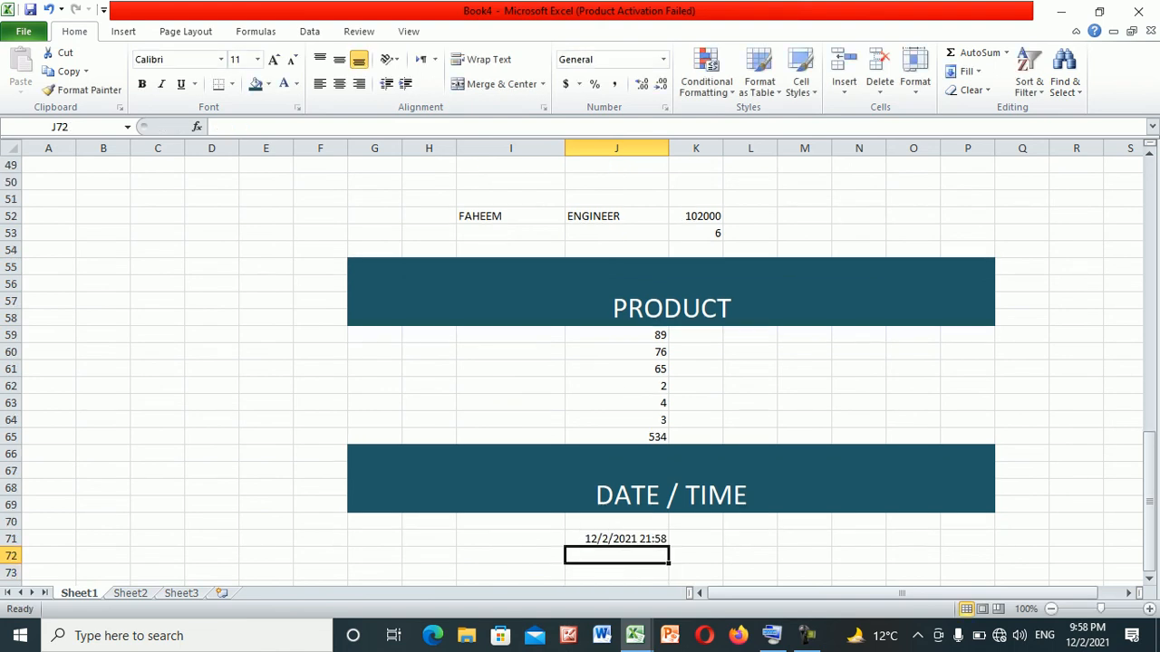
key("Down")
left_click(696, 540)
type("AT")
key("BackSpace")
key("BackSpace")
type("DATE")
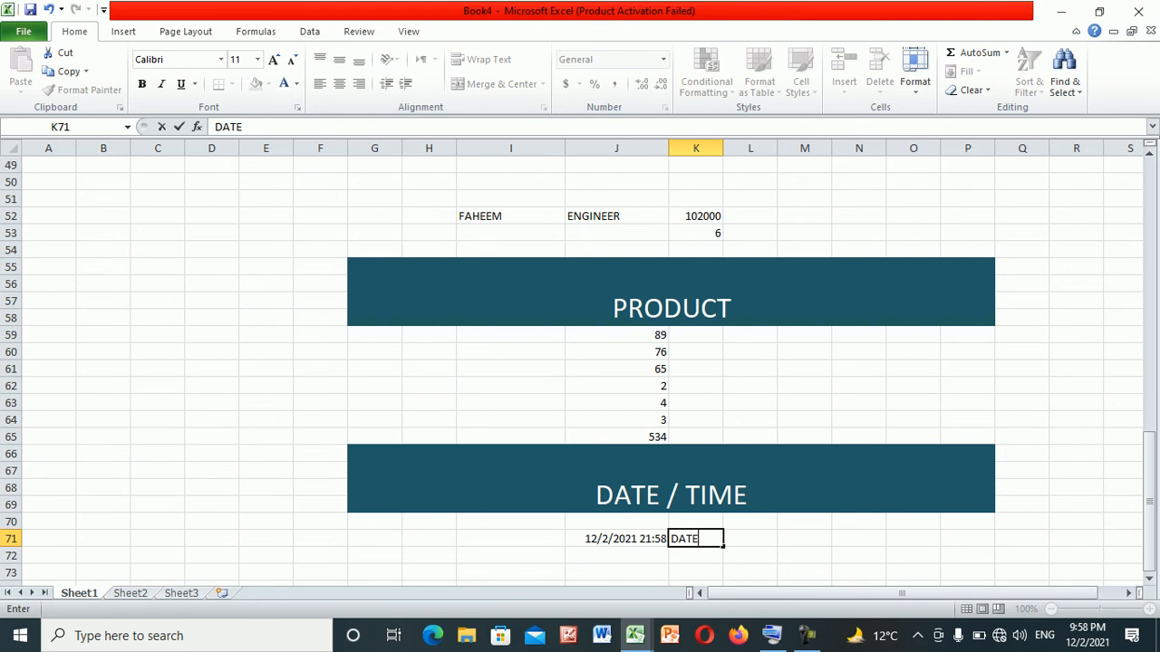
type(" AND TIME BOTH")
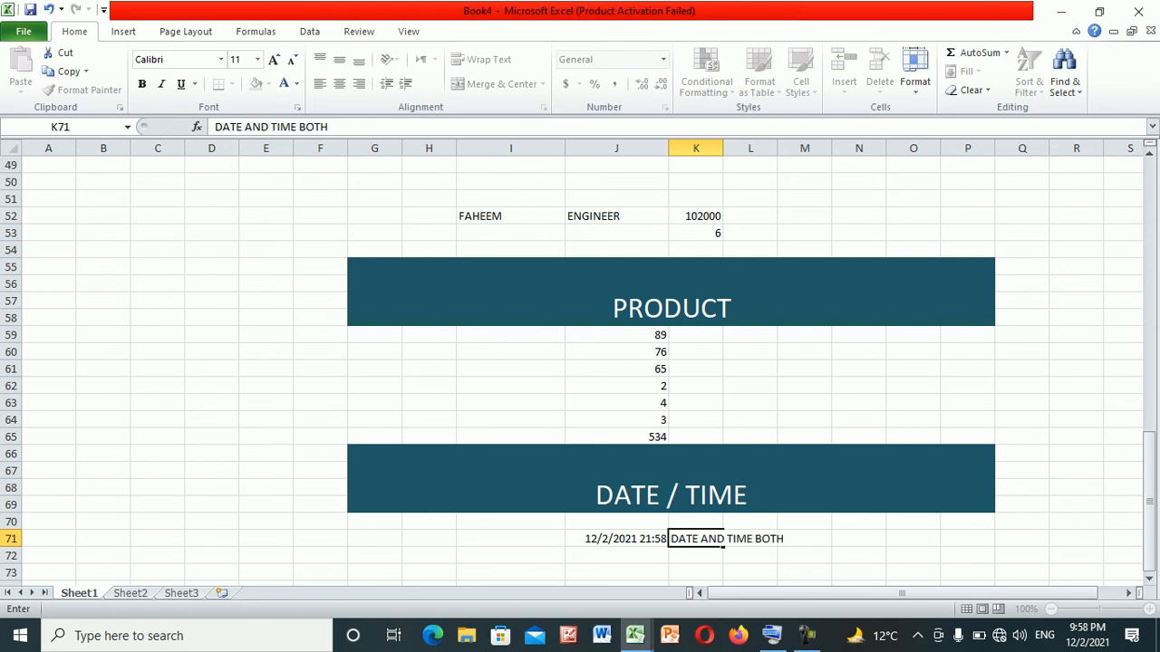
key("Down")
- Enter the formula =TODAY() in J73, two rows below the NOW example
key("Down")
key("Left")
key("Left")
key("Right")
type("=TODAY")
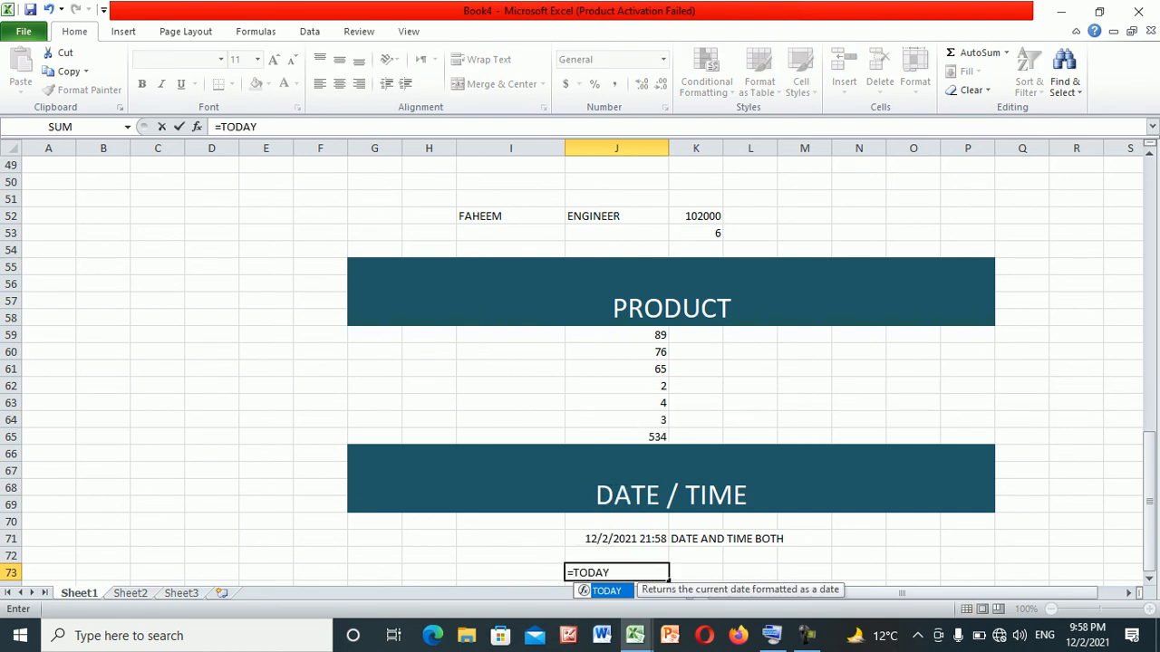
type("()")
key("Return")
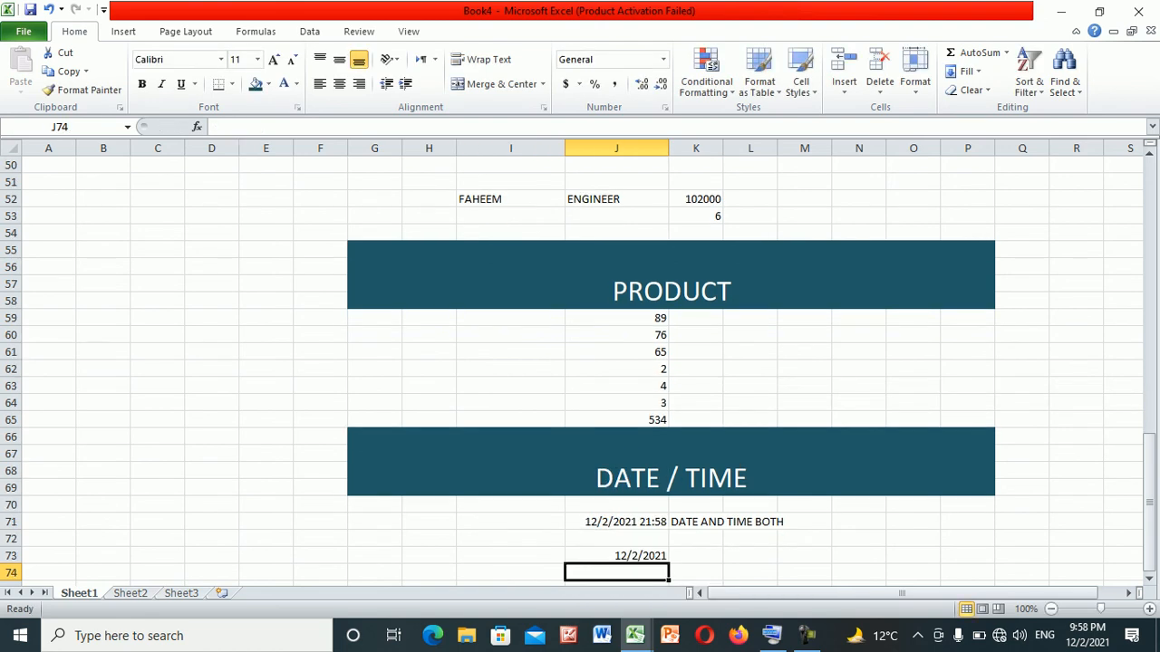
- Compare the formulas and results of the NOW example in J71 and the TODAY example in J73
key("Up")
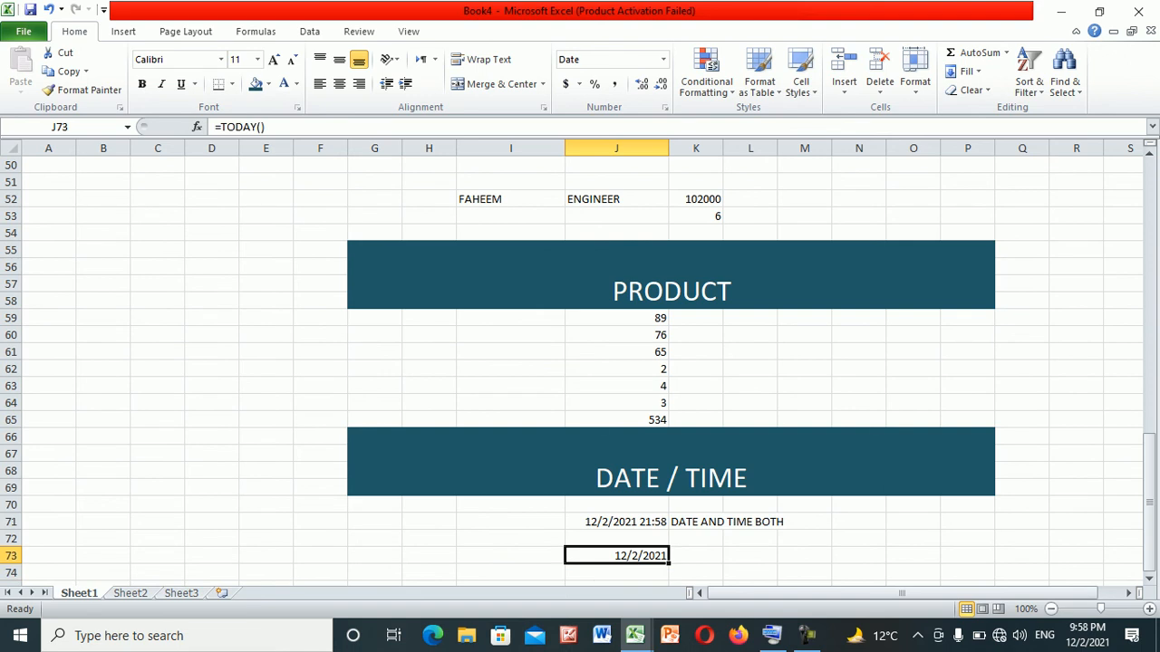
key("Up")
key("Up")
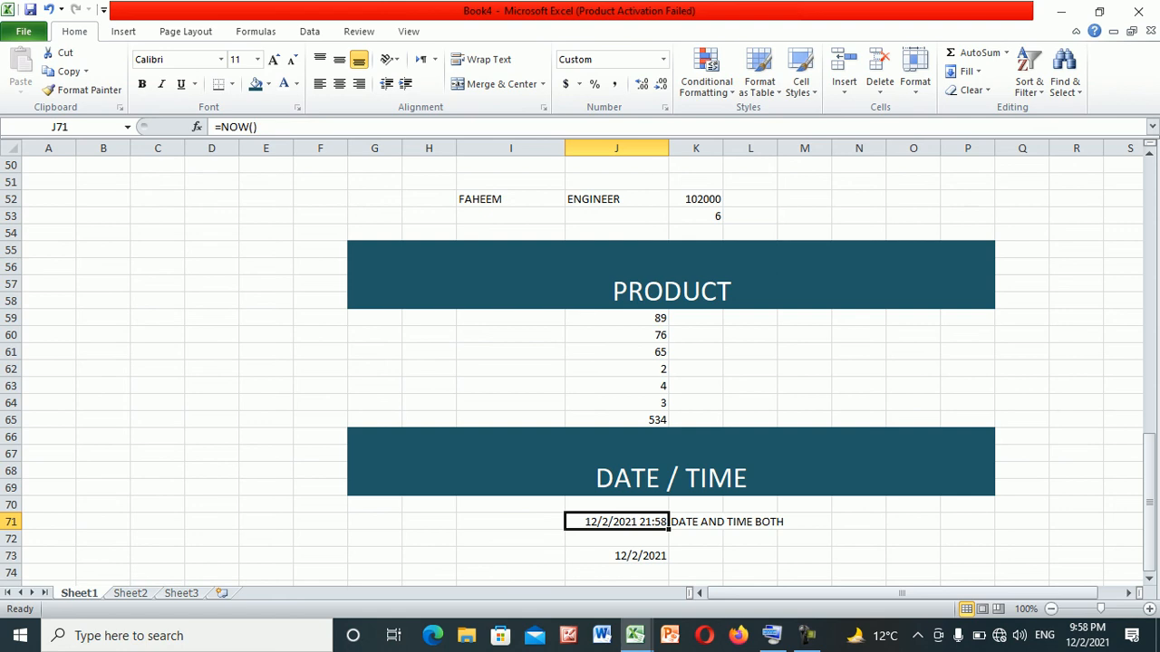
key("Down")
key("Down")
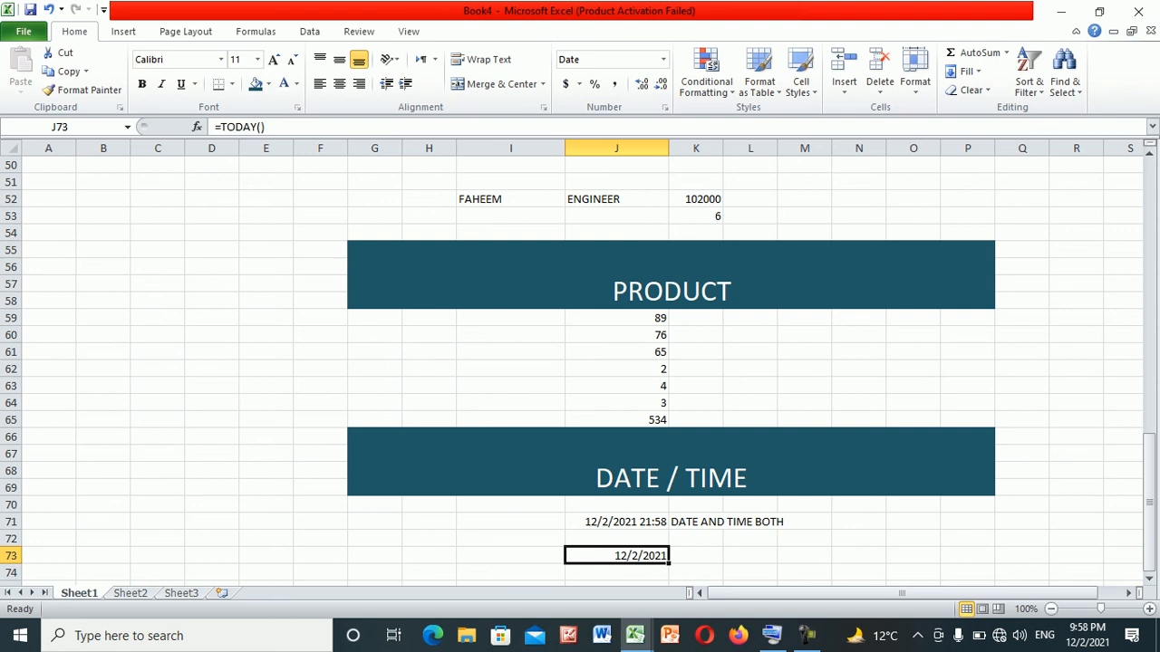
mouse_move(1149, 494)
left_mouse_down()
mouse_move(1149, 258)
mouse_move(1149, 494)
left_mouse_up()
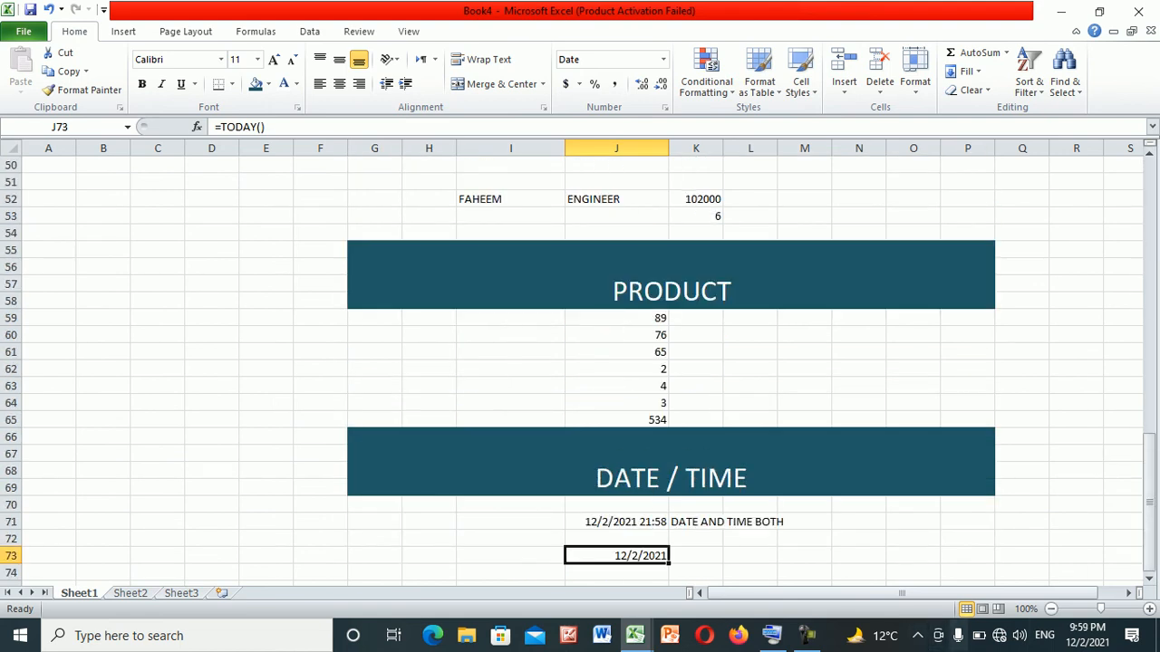